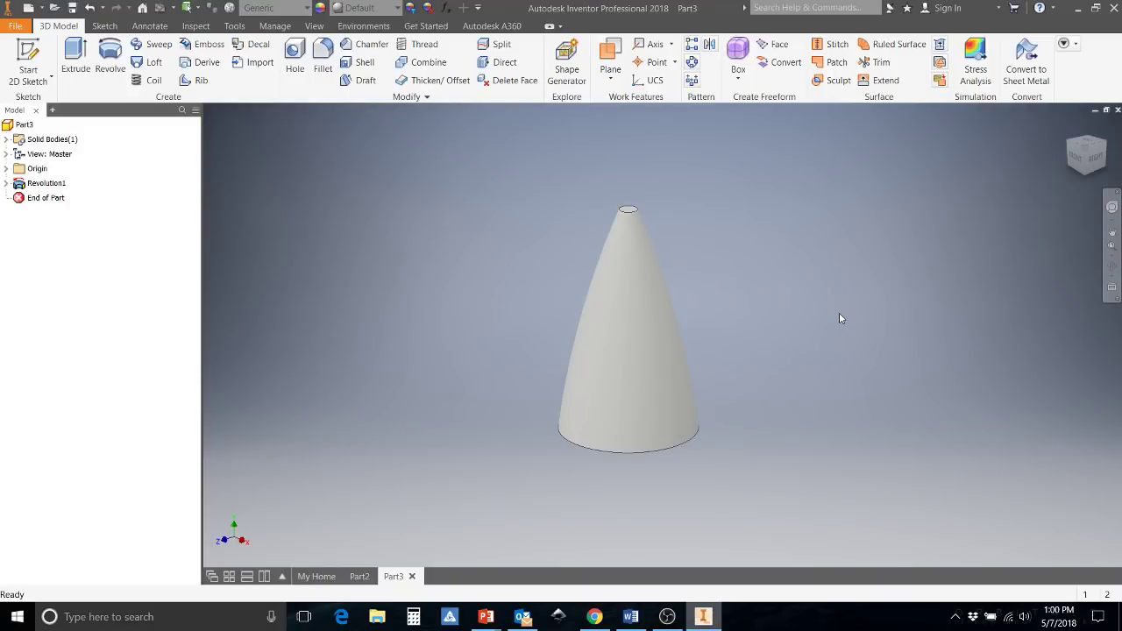
- Orbit the existing nose cone model to view it from other angles
{"action": "middle_click_drag", "start_coordinate": [807, 292], "coordinate": [786, 273]}
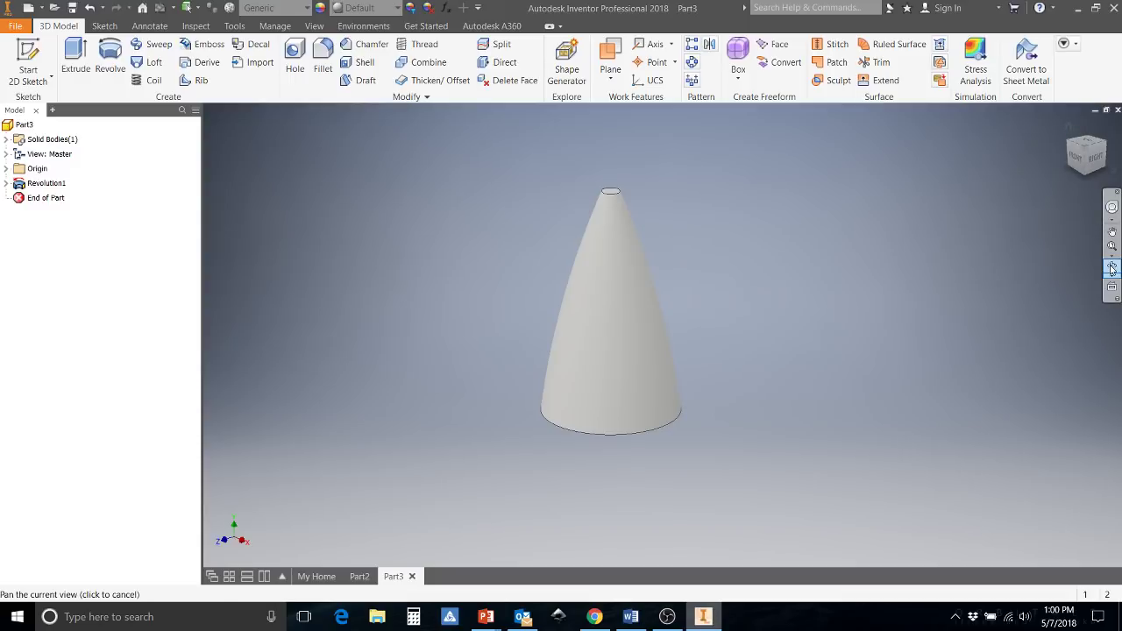
{"action": "key", "text": "F4"}
{"action": "left_click_drag", "start_coordinate": [741, 334], "coordinate": [703, 349]}
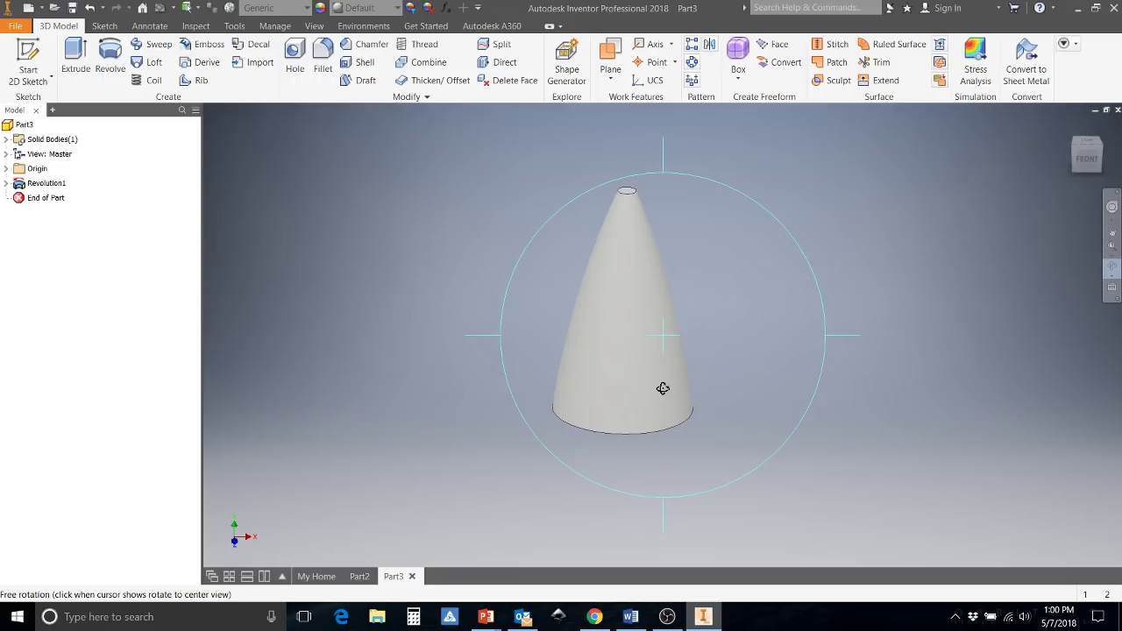
{"action": "right_click", "coordinate": [541, 347]}
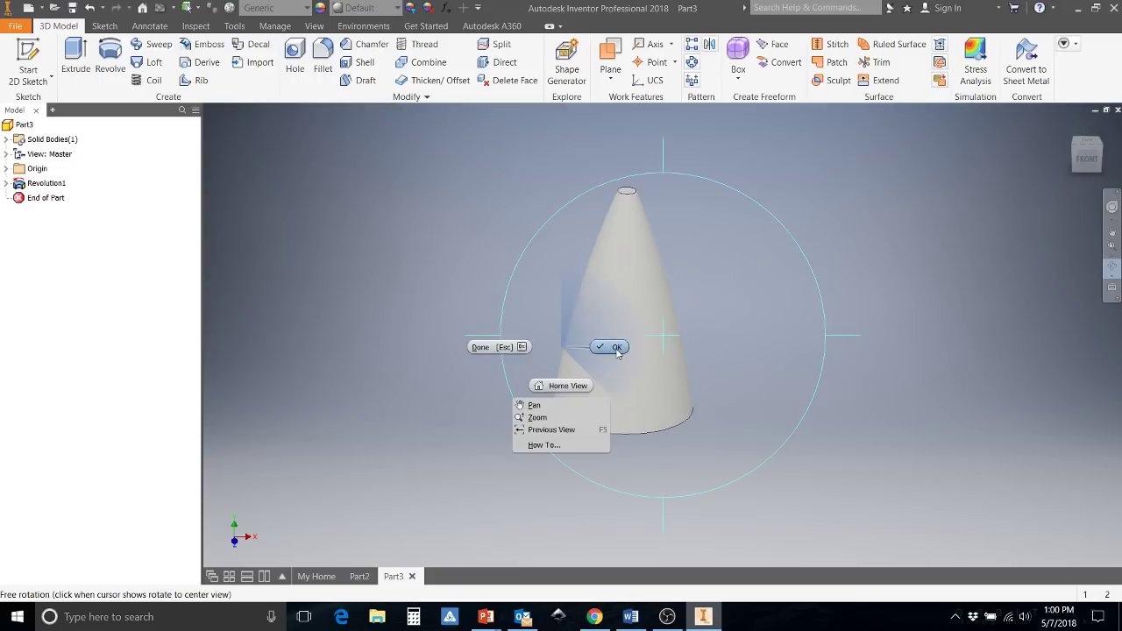
{"action": "left_click", "coordinate": [500, 345]}
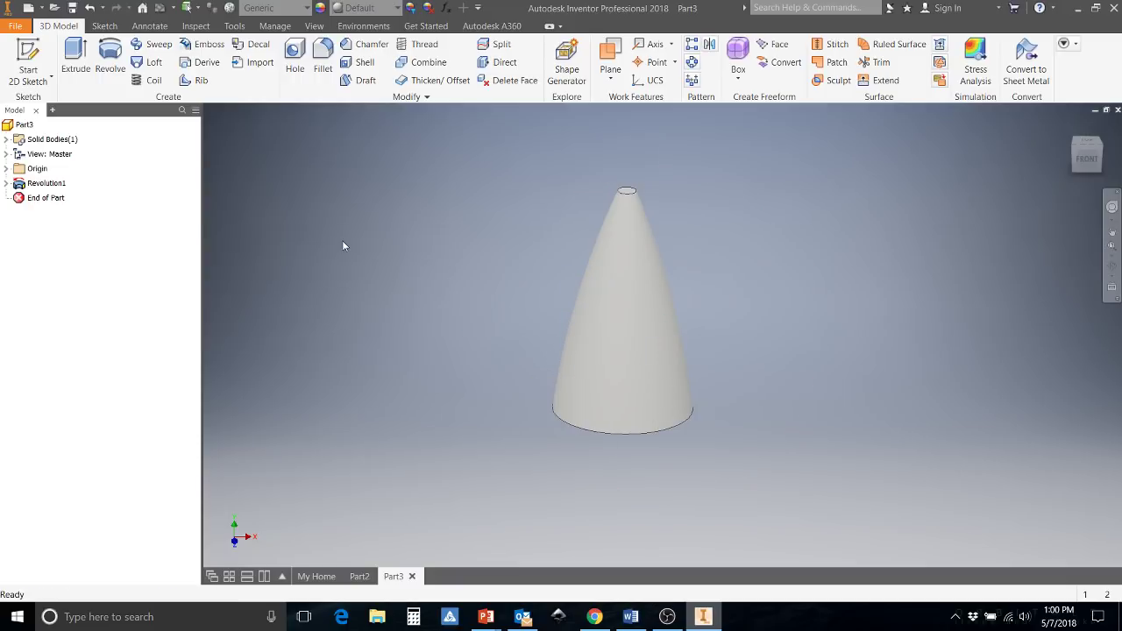
- Create a new part, Part4, from the Metric Standard (mm).ipt template
{"action": "left_click", "coordinate": [16, 28]}
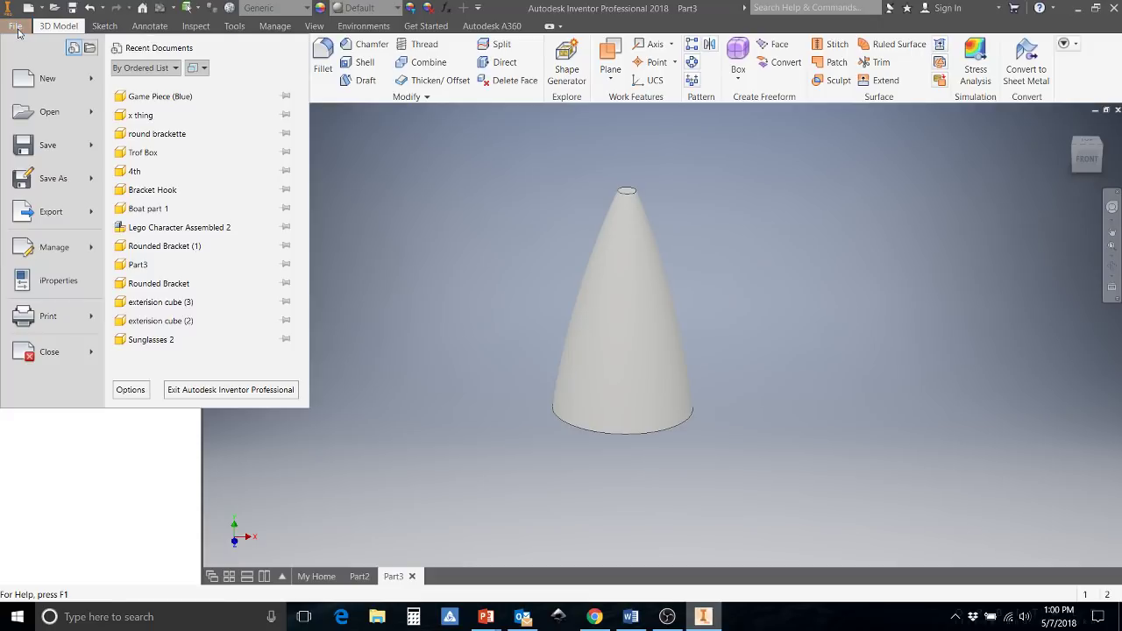
{"action": "left_click", "coordinate": [58, 85]}
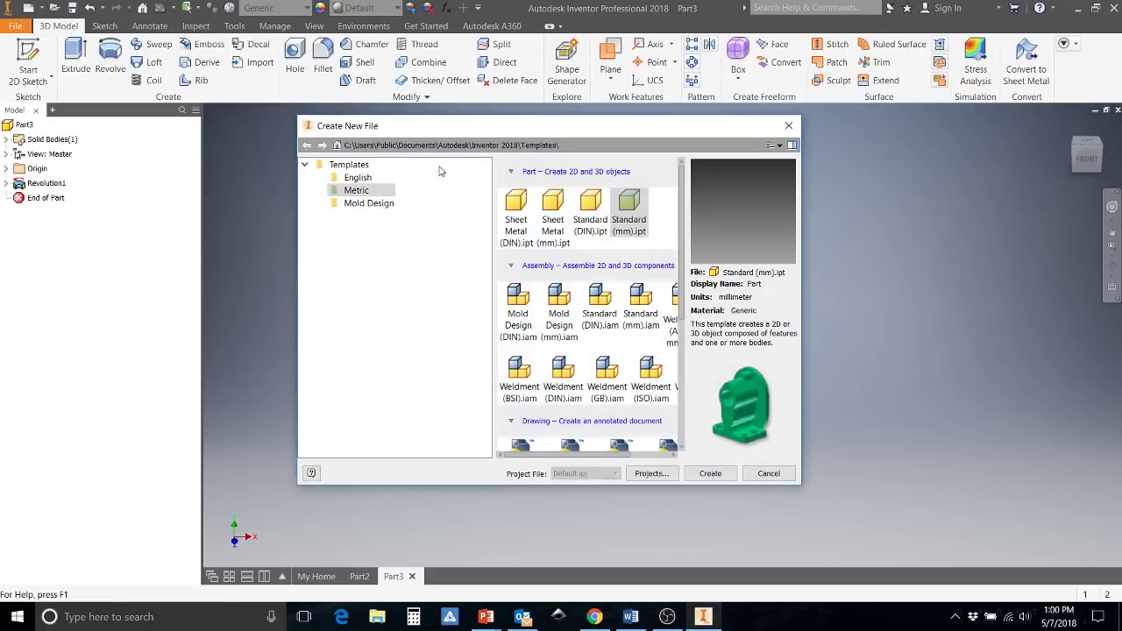
{"action": "left_click_drag", "start_coordinate": [551, 130], "coordinate": [564, 129]}
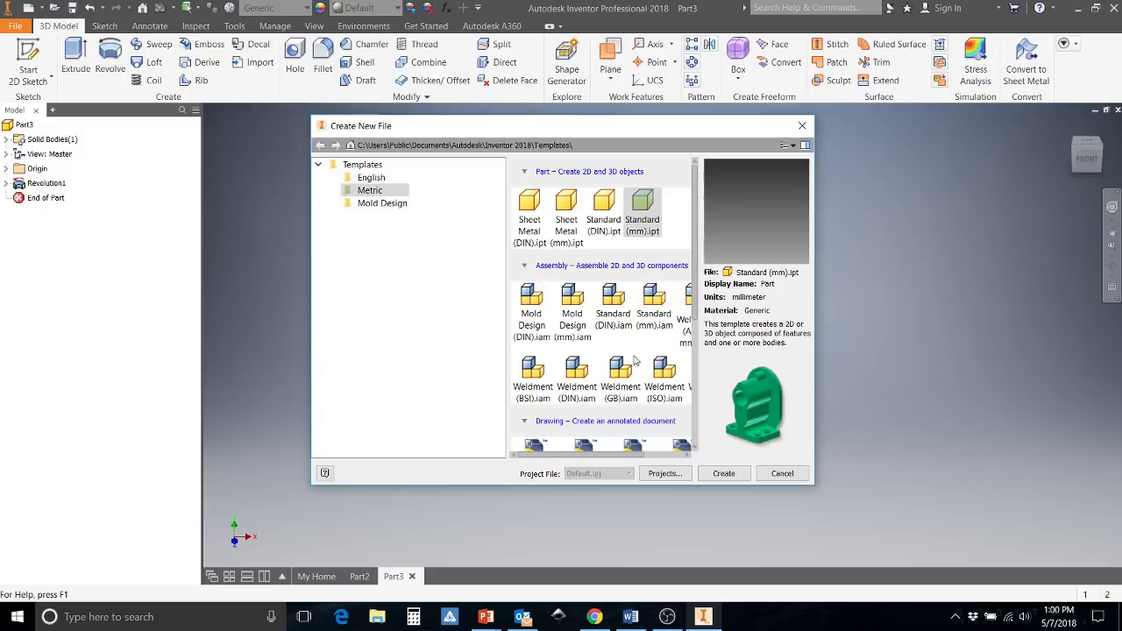
{"action": "scroll", "coordinate": [609, 374], "scroll_direction": "down", "scroll_amount": 2}
{"action": "scroll", "coordinate": [622, 374], "scroll_direction": "down", "scroll_amount": 2}
{"action": "scroll", "coordinate": [616, 408], "scroll_direction": "up", "scroll_amount": 5}
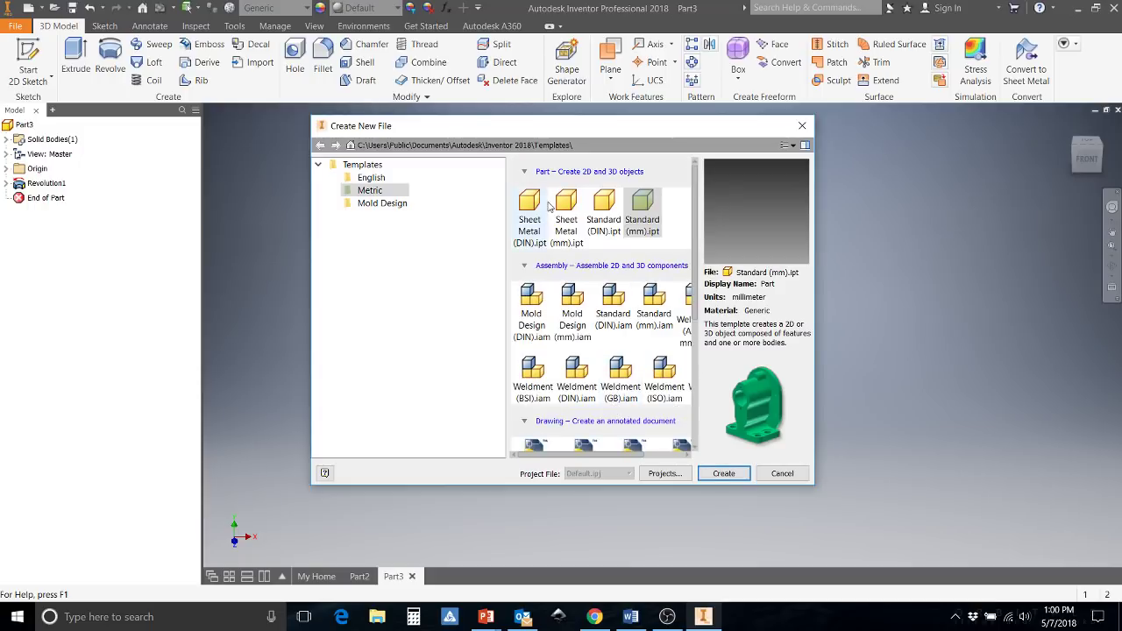
{"action": "left_click", "coordinate": [642, 214]}
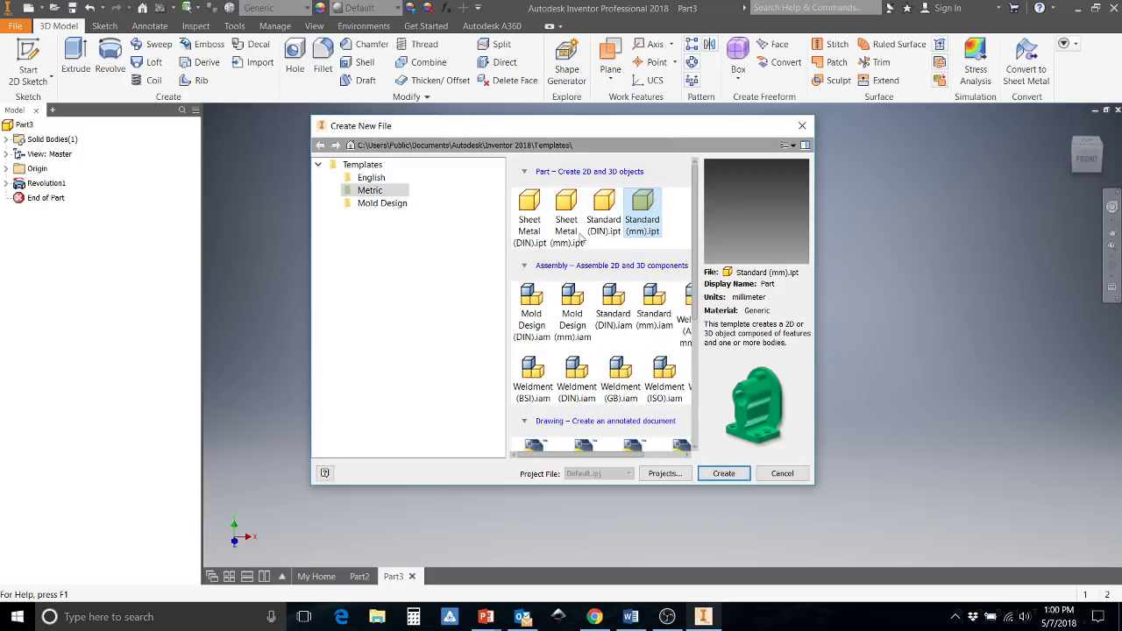
{"action": "left_click", "coordinate": [367, 179]}
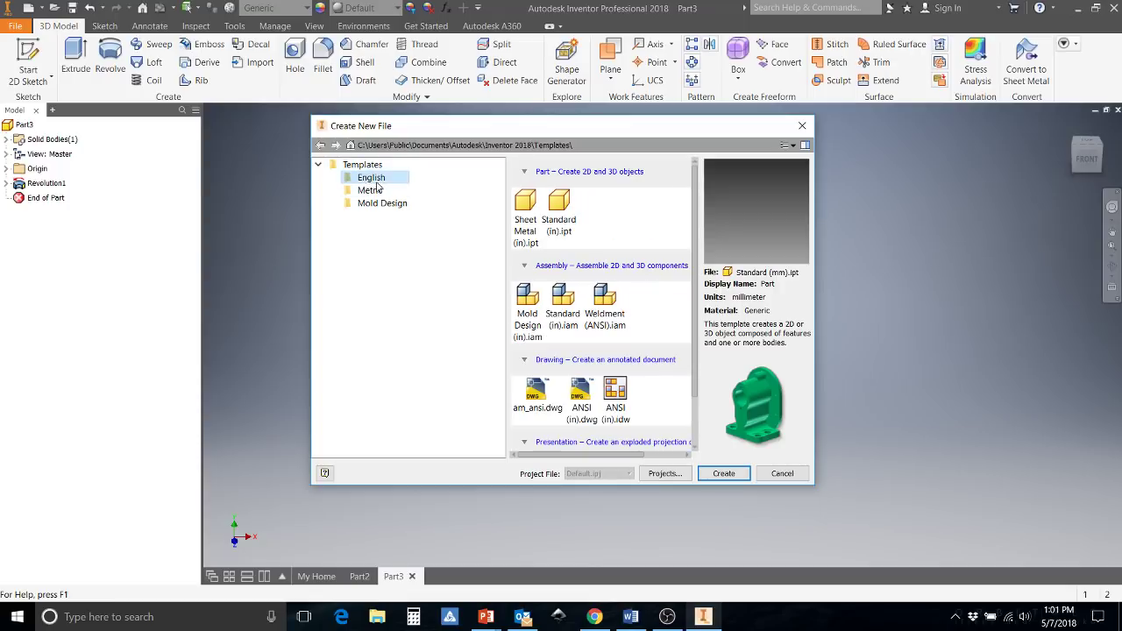
{"action": "left_click", "coordinate": [372, 192]}
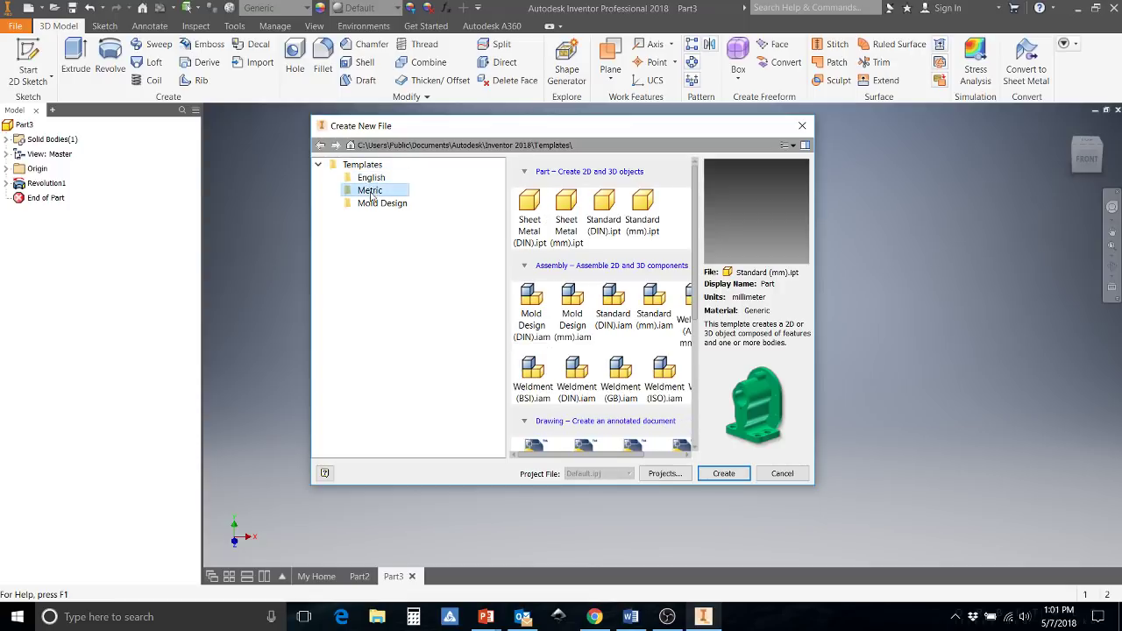
{"action": "left_click", "coordinate": [643, 208]}
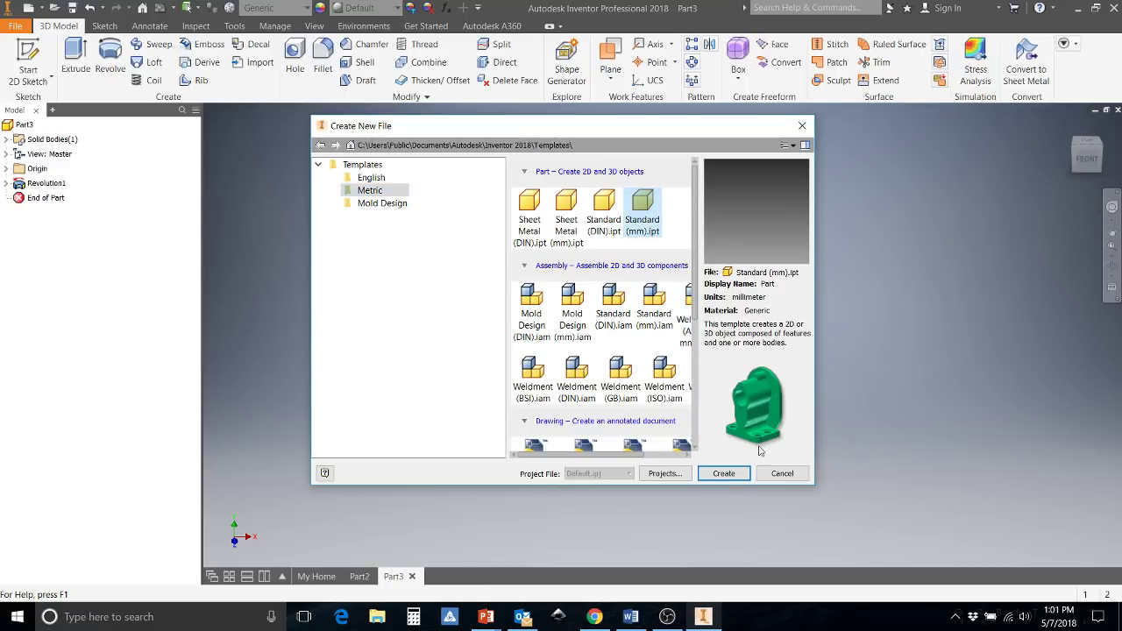
{"action": "left_click", "coordinate": [723, 472]}
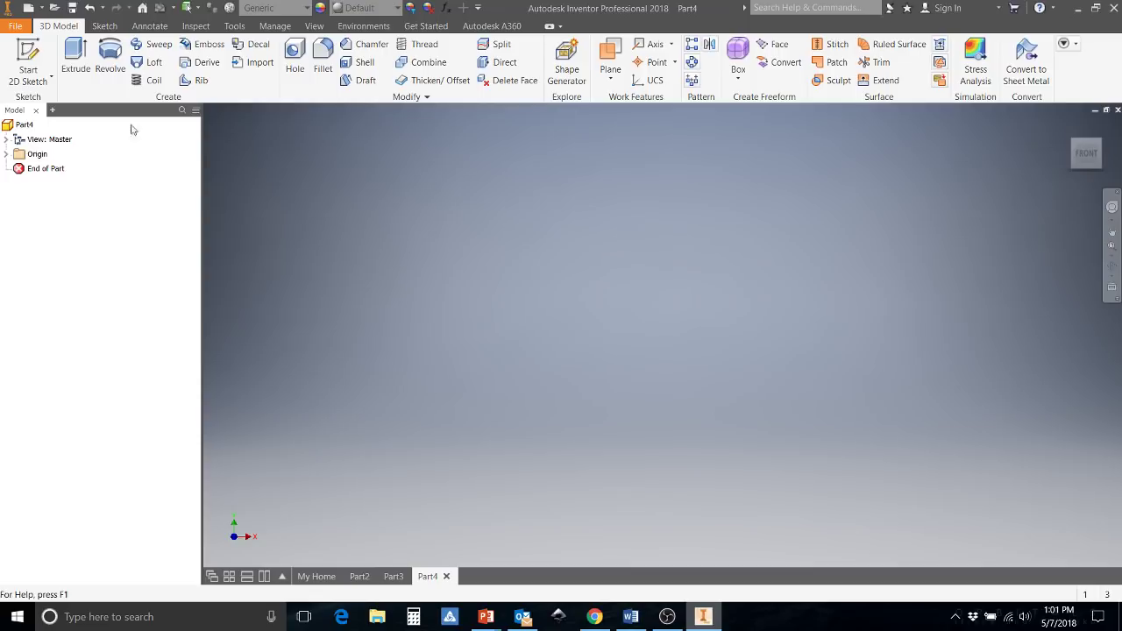
- Start Sketch1 on the XY Plane of Part4
{"action": "left_click", "coordinate": [31, 52]}
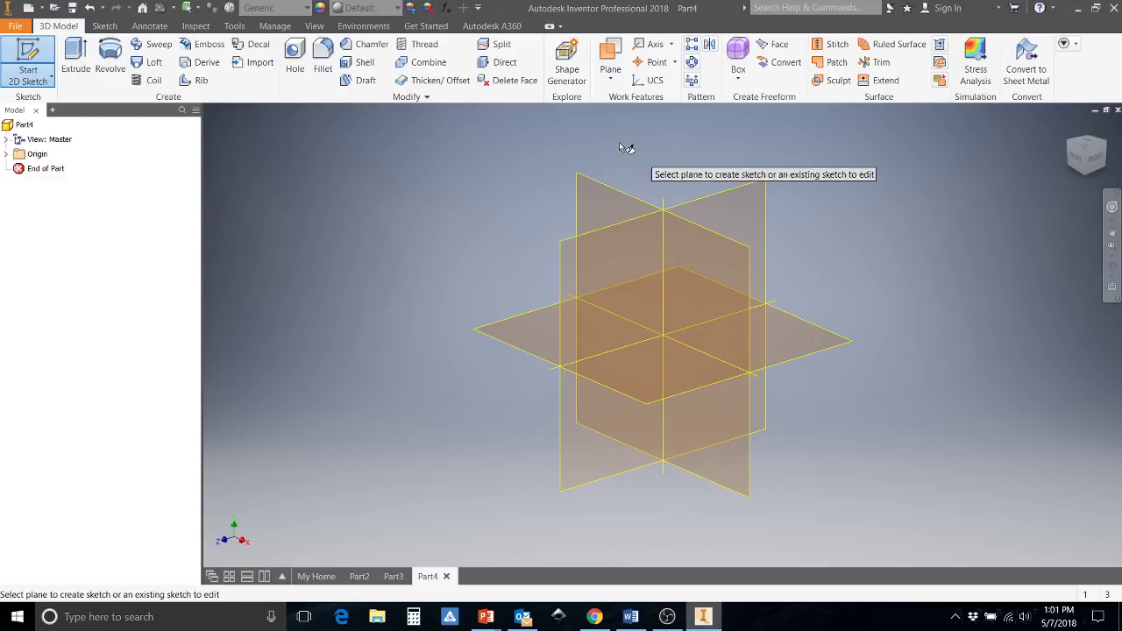
{"action": "left_click", "coordinate": [601, 197]}
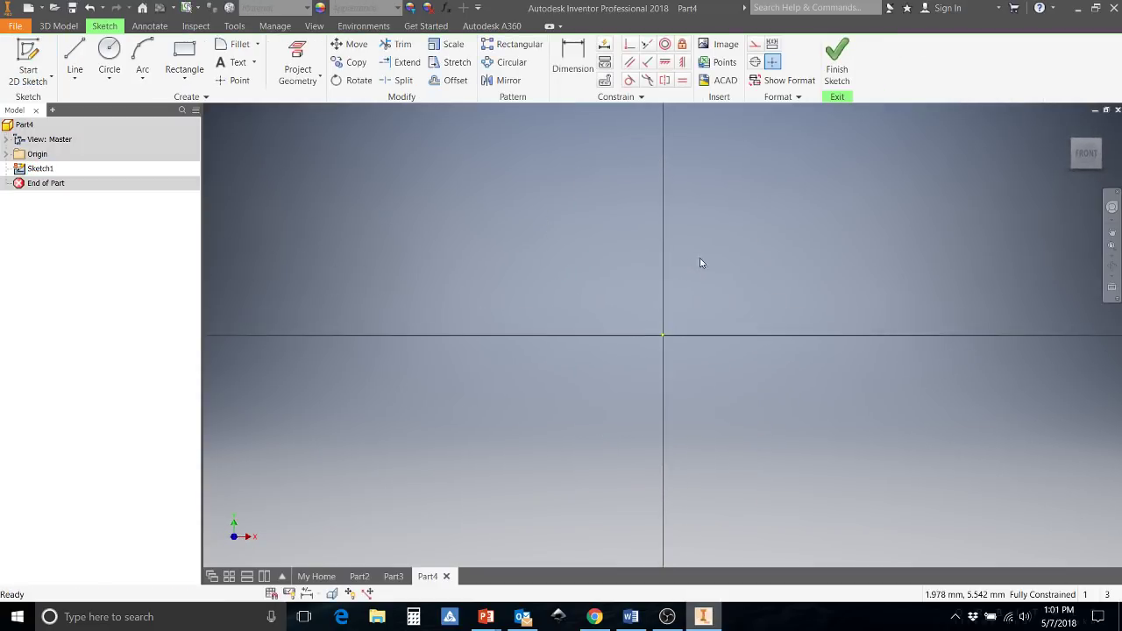
{"action": "scroll", "coordinate": [741, 237], "scroll_direction": "down", "scroll_amount": 3}
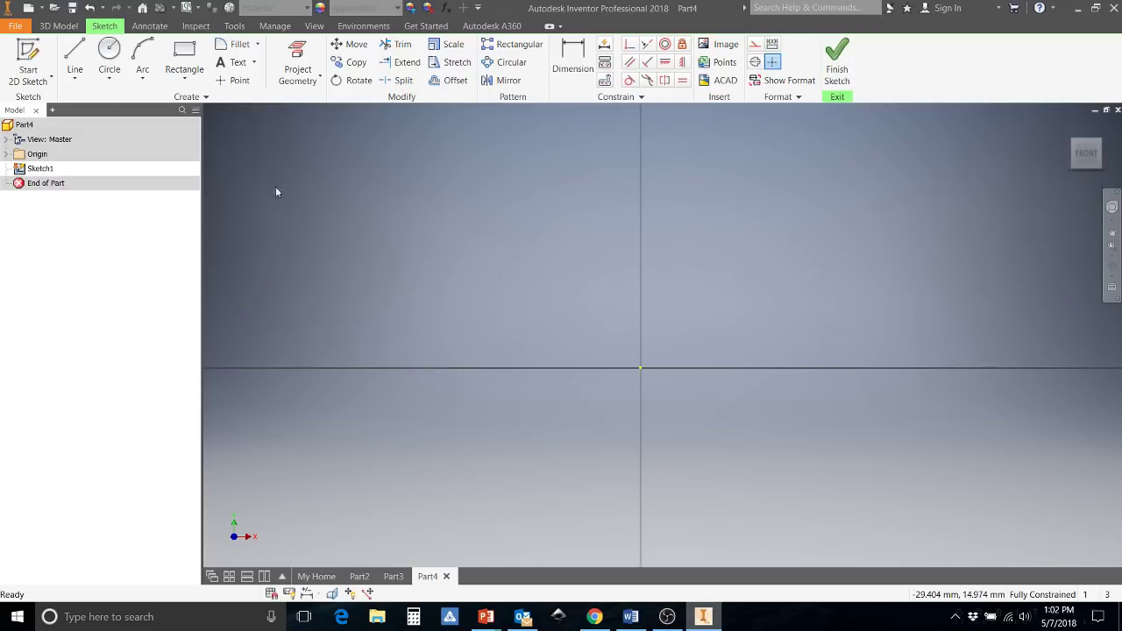
- Draw a vertical line up from the origin ending in a short horizontal top segment, then select it
{"action": "left_click", "coordinate": [77, 55]}
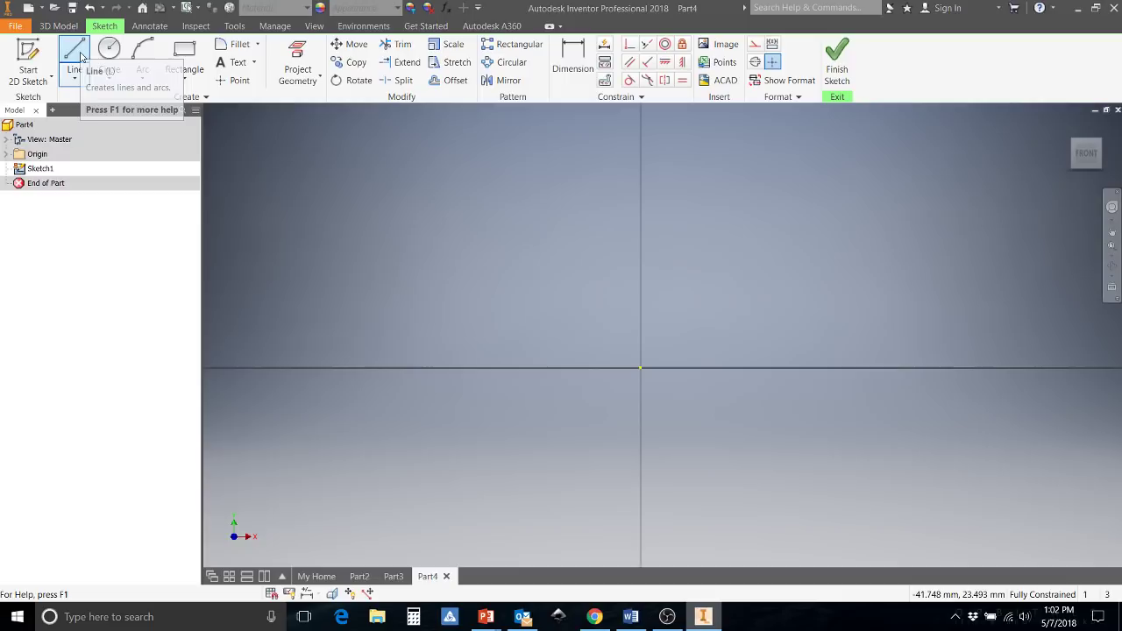
{"action": "left_click", "coordinate": [79, 56]}
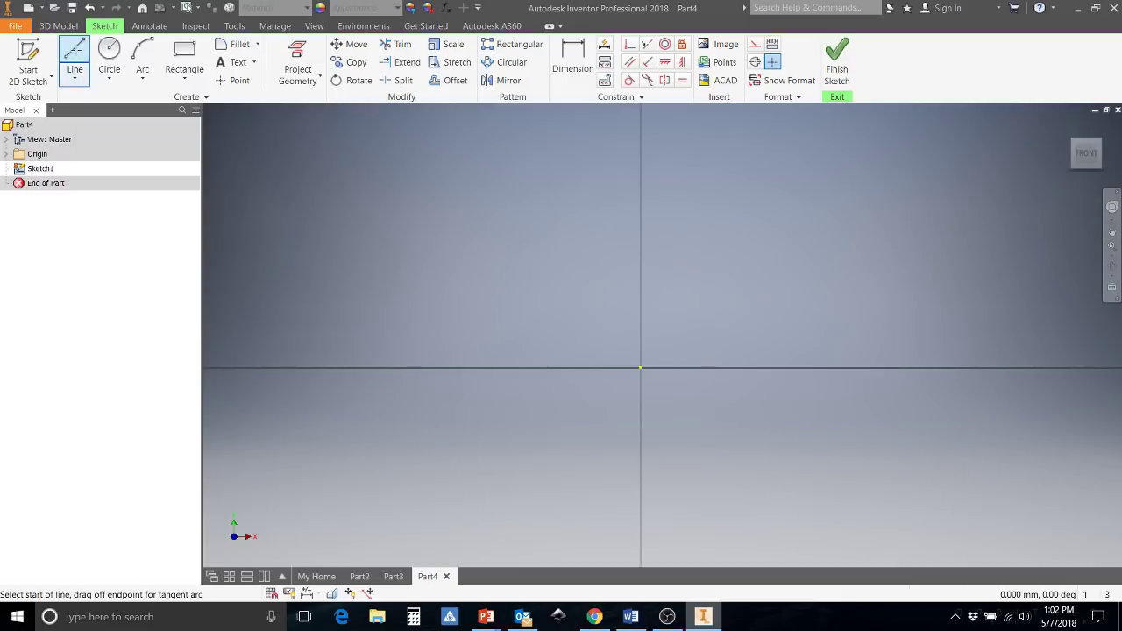
{"action": "left_click", "coordinate": [641, 368]}
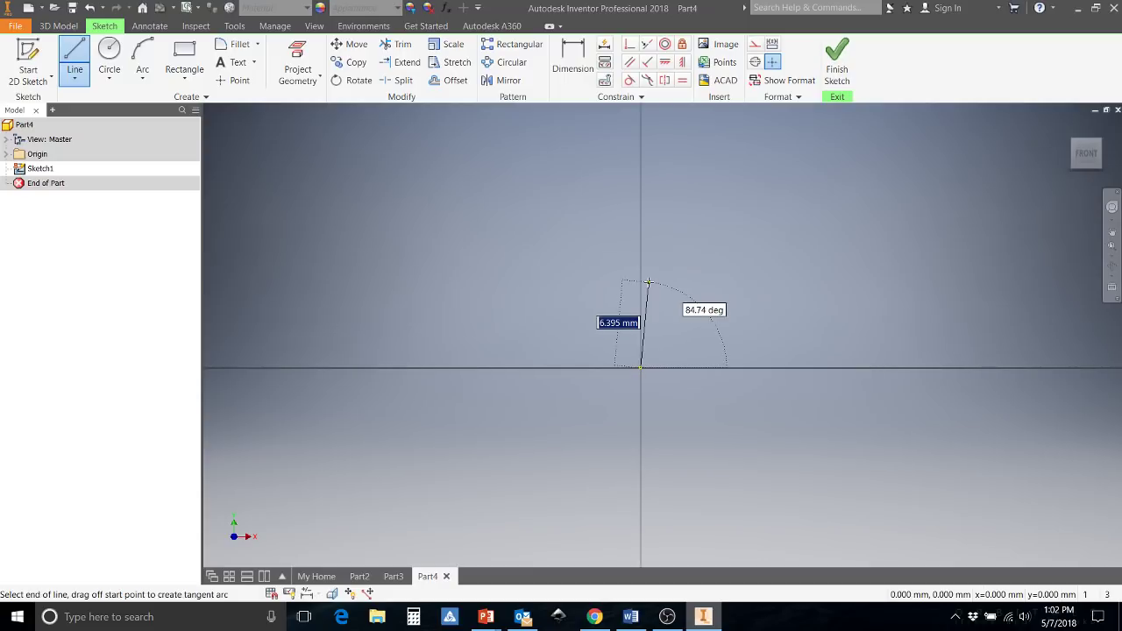
{"action": "left_click", "coordinate": [641, 189]}
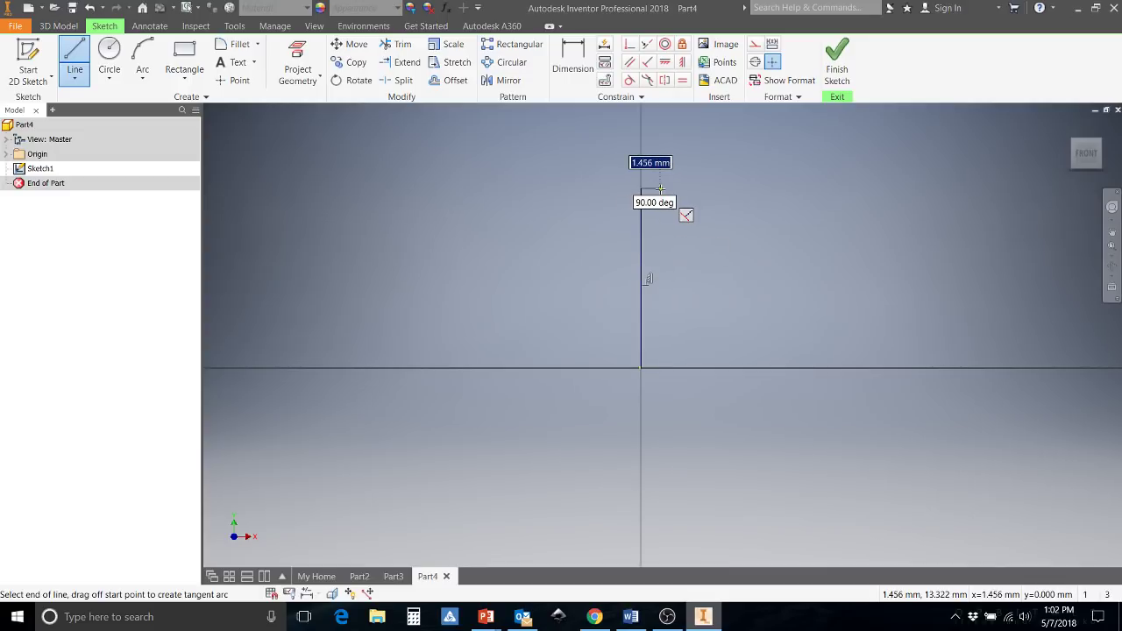
{"action": "left_click", "coordinate": [661, 189]}
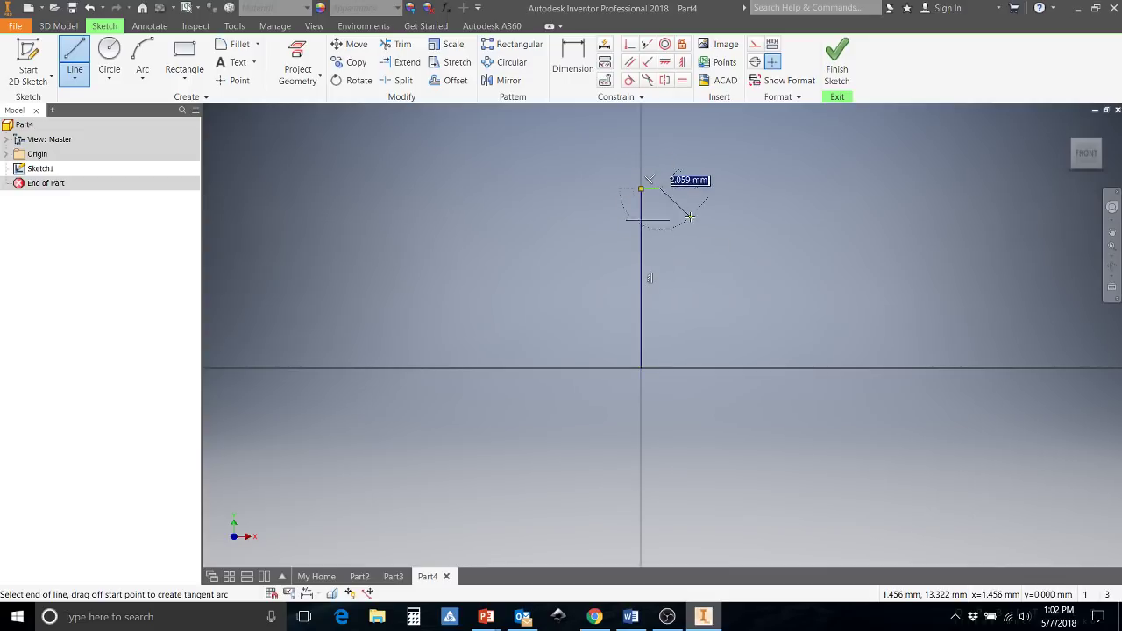
{"action": "right_click", "coordinate": [712, 268]}
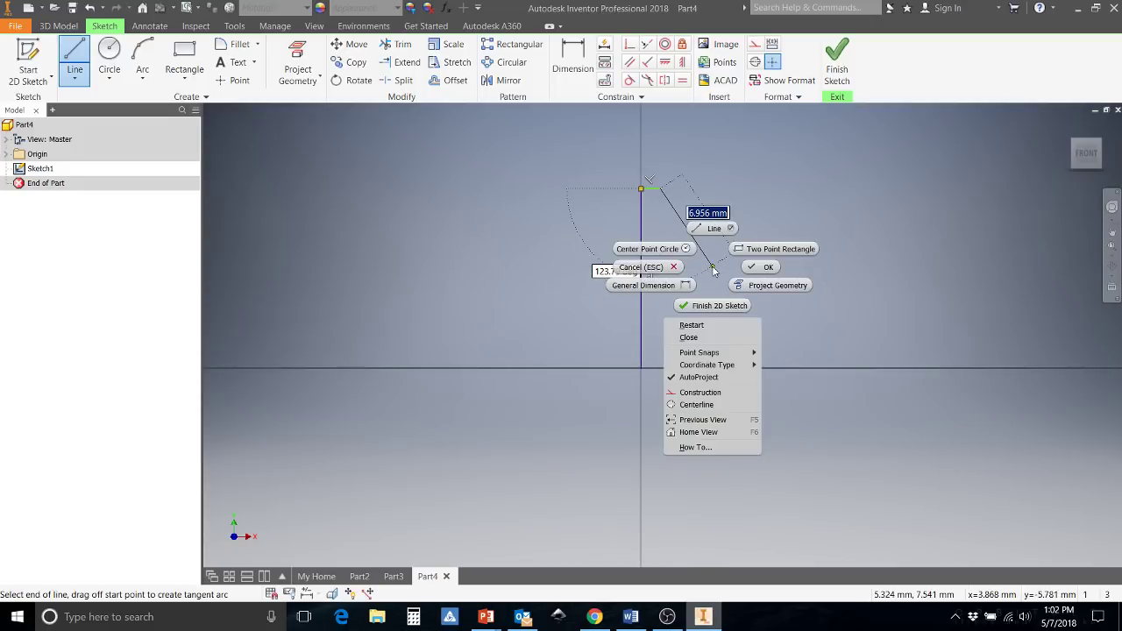
{"action": "left_click", "coordinate": [764, 270]}
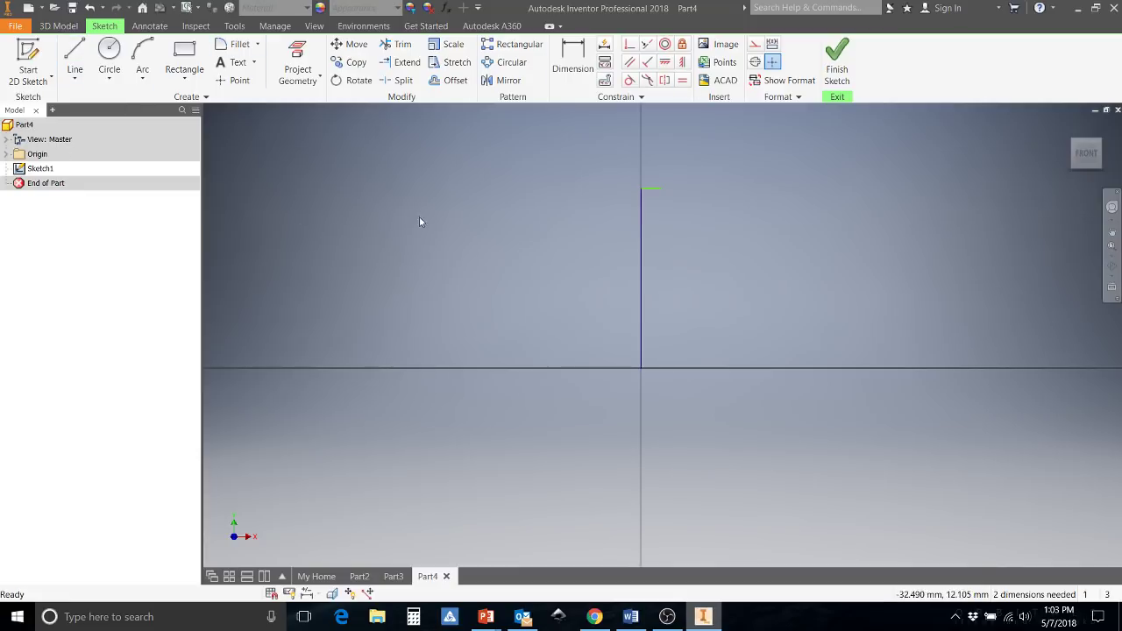
{"action": "left_click_drag", "start_coordinate": [423, 263], "coordinate": [568, 233]}
{"action": "left_click_drag", "start_coordinate": [545, 168], "coordinate": [795, 428]}
{"action": "left_click_drag", "start_coordinate": [573, 193], "coordinate": [821, 460]}
- Draw a horizontal base line from the origin rightward along the sketch axis
{"action": "left_click", "coordinate": [76, 52]}
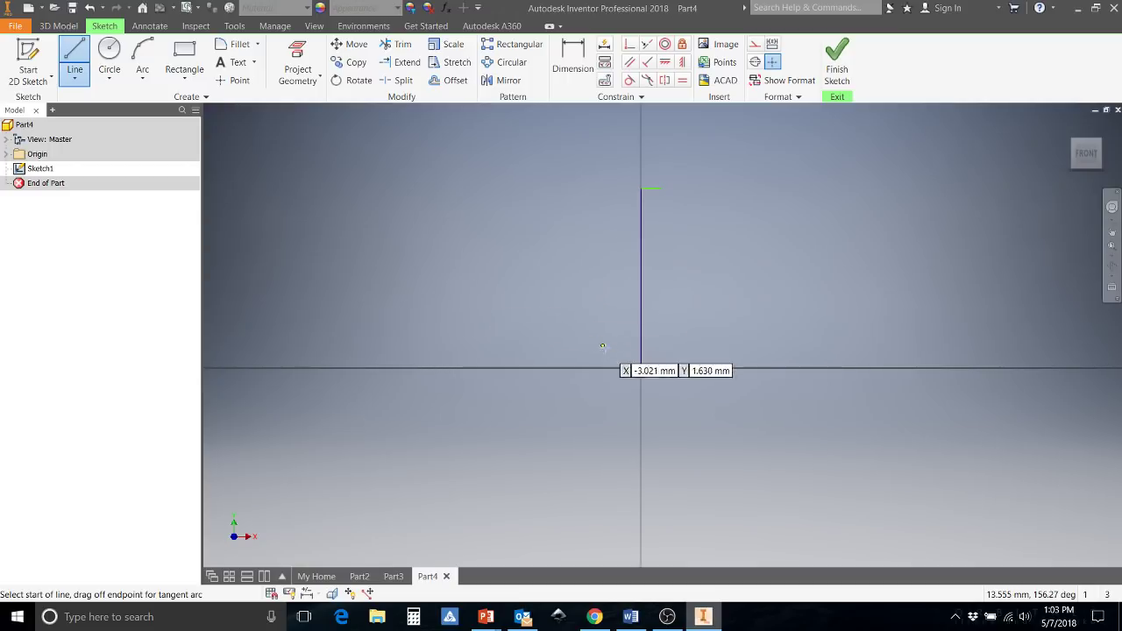
{"action": "left_click", "coordinate": [640, 368]}
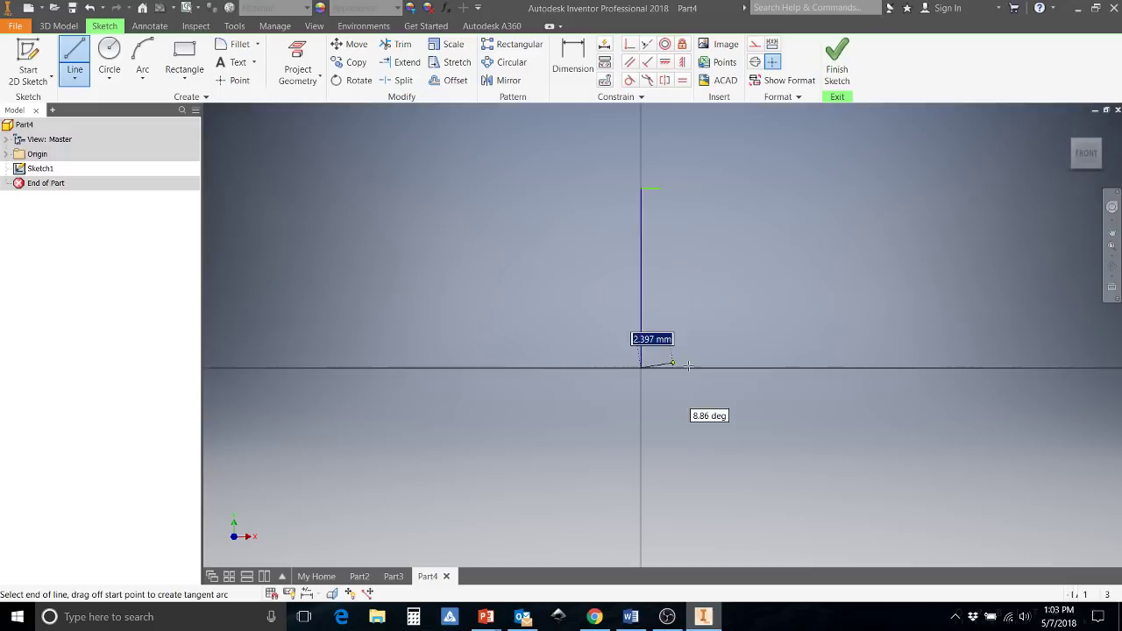
{"action": "left_click", "coordinate": [746, 368]}
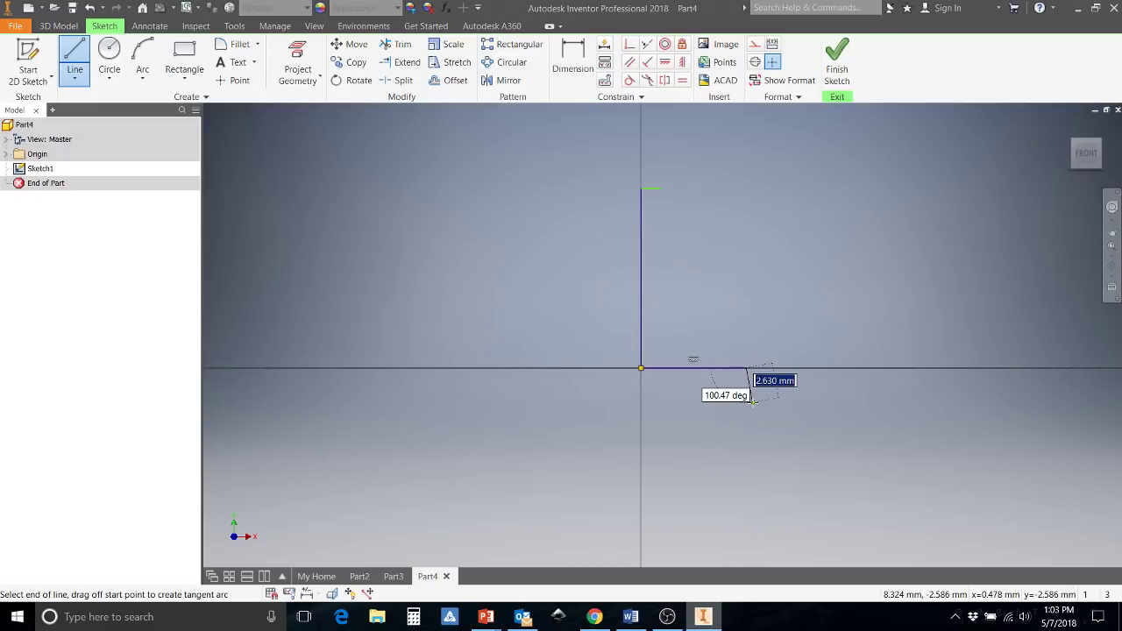
{"action": "right_click", "coordinate": [754, 289]}
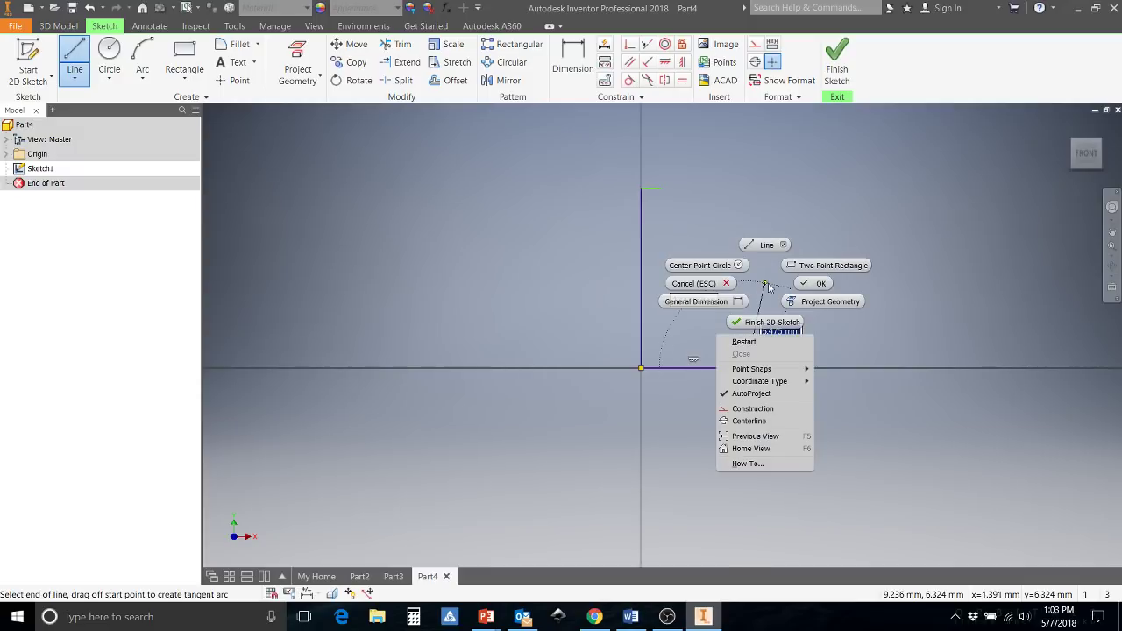
{"action": "left_click", "coordinate": [809, 292]}
{"action": "middle_click_drag", "start_coordinate": [809, 303], "coordinate": [757, 319]}
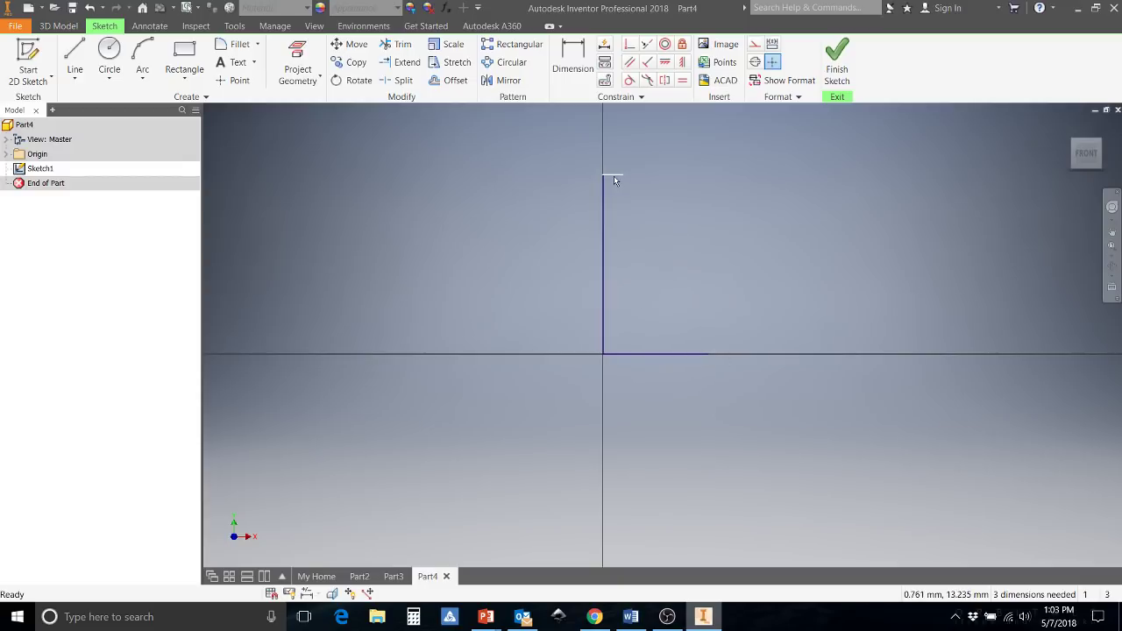
{"action": "scroll", "coordinate": [637, 280], "scroll_direction": "down", "scroll_amount": 3}
{"action": "scroll", "coordinate": [635, 263], "scroll_direction": "up", "scroll_amount": 4}
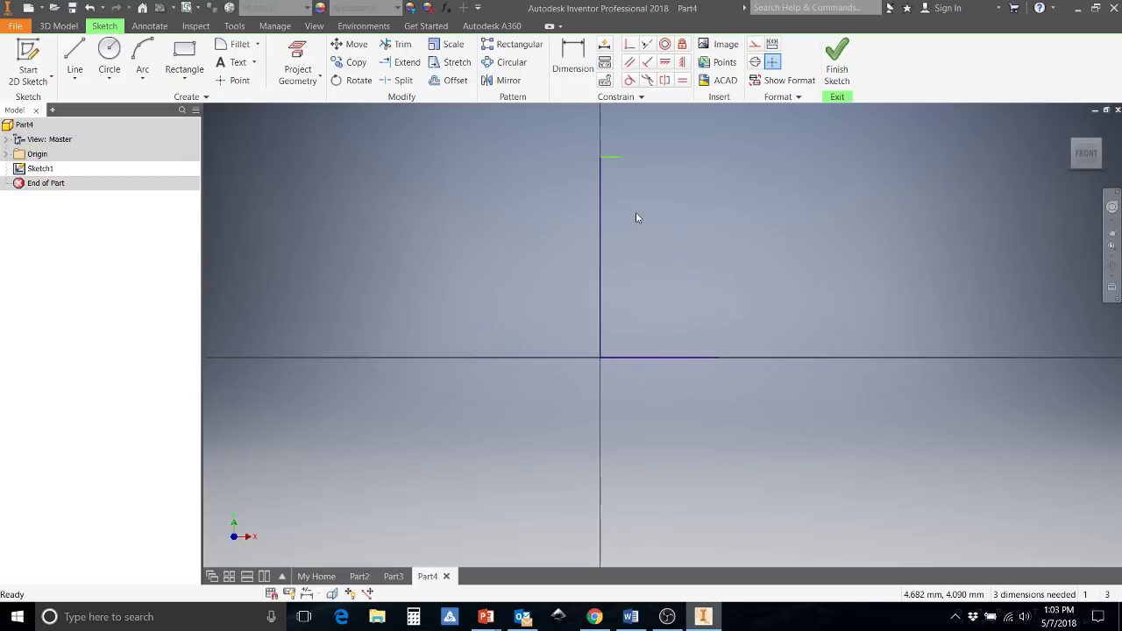
- Dimension the horizontal base line to 15 mm long
{"action": "left_click", "coordinate": [572, 59]}
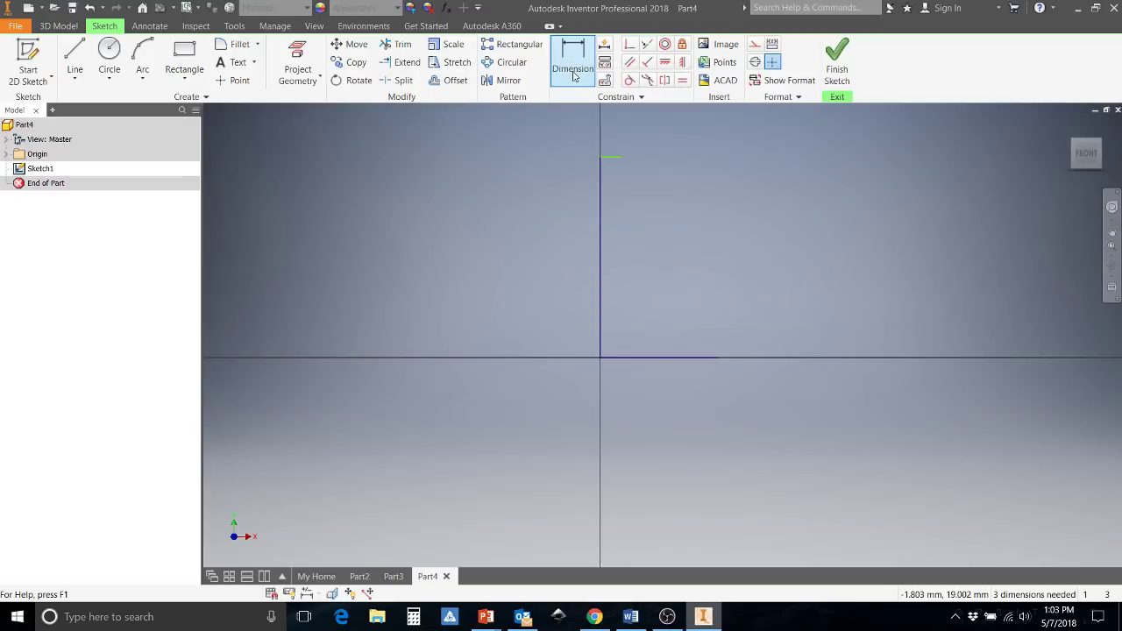
{"action": "left_click", "coordinate": [668, 359]}
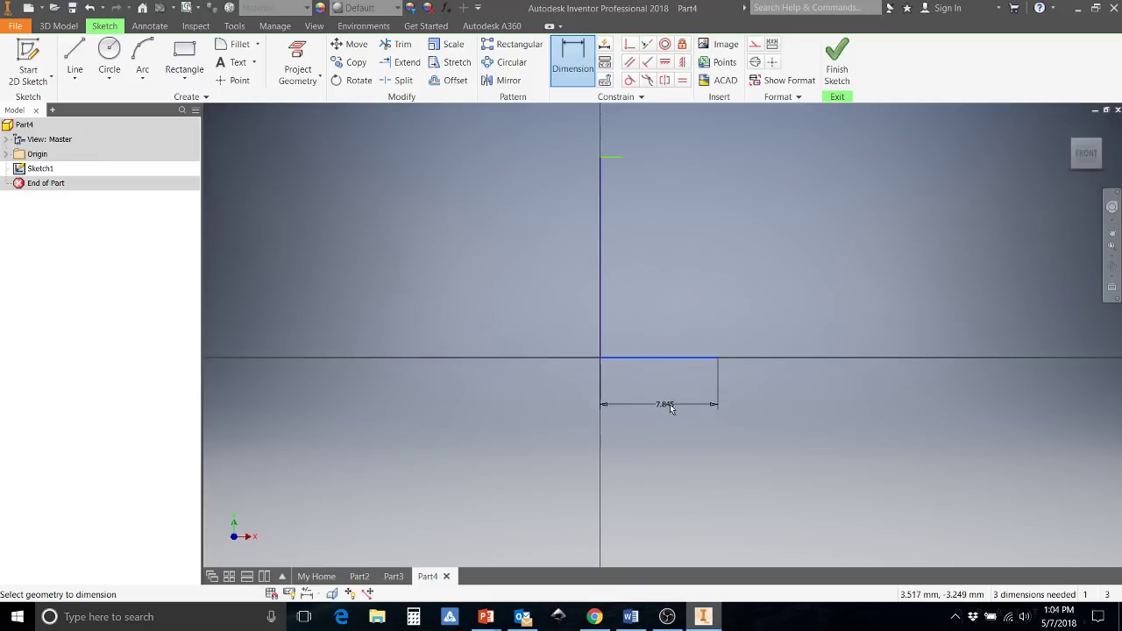
{"action": "left_click", "coordinate": [664, 405]}
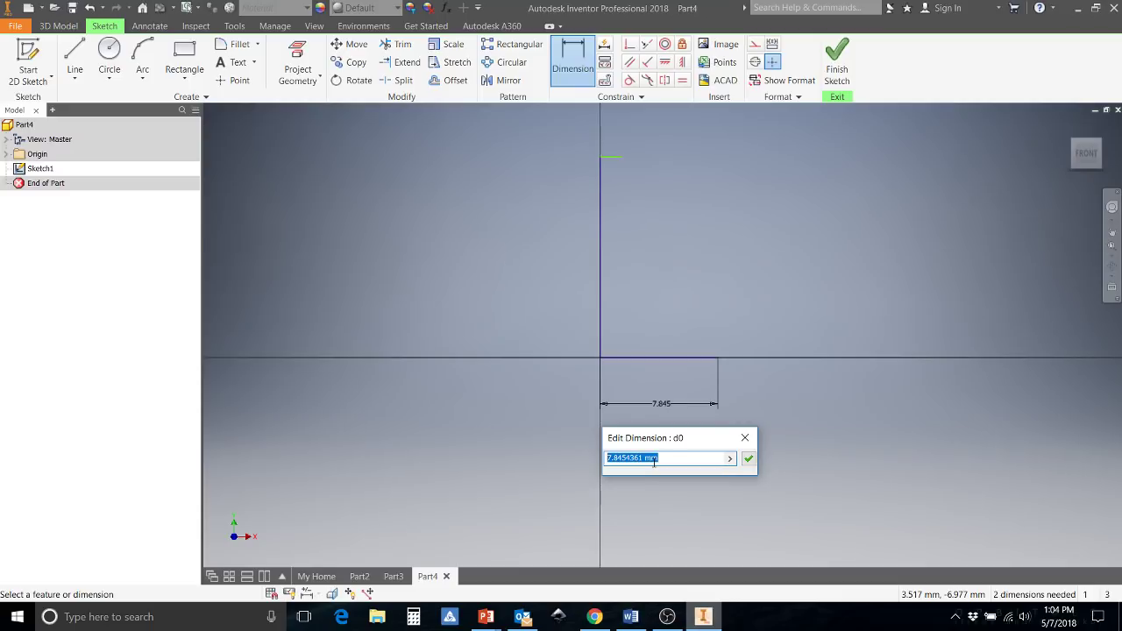
{"action": "type", "text": "15"}
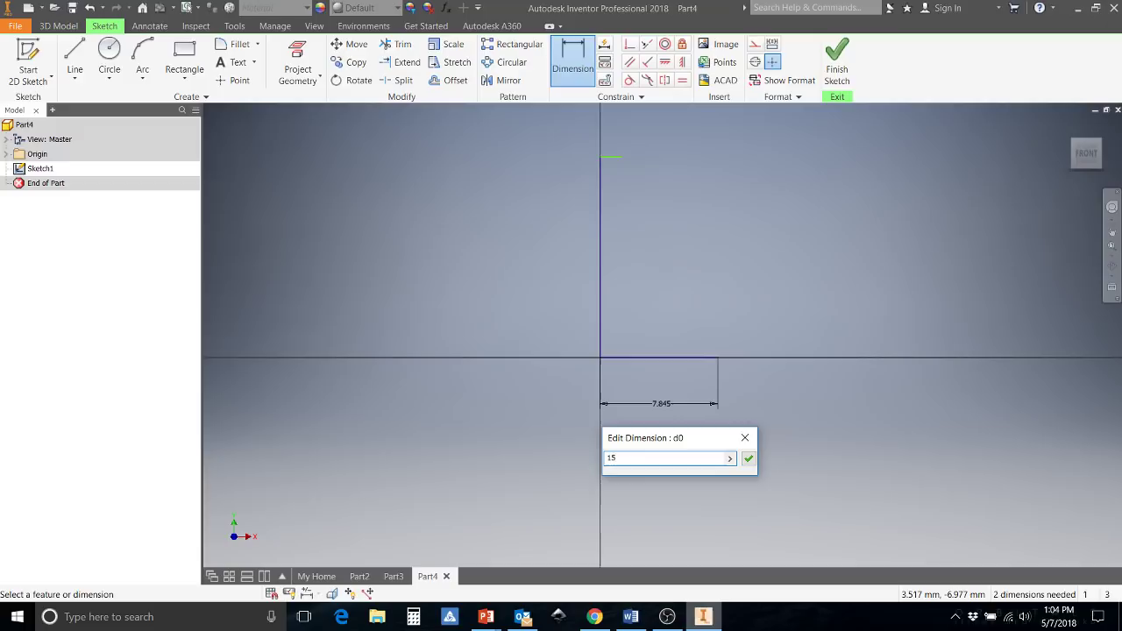
{"action": "type", "text": "mm"}
{"action": "key", "text": "Return"}
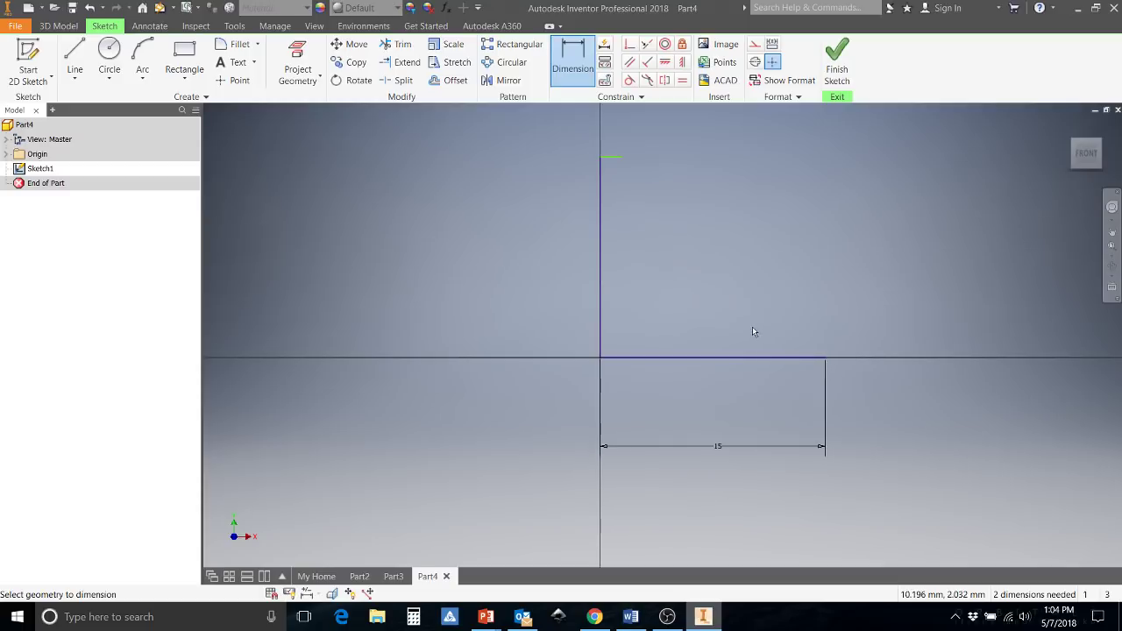
- Dimension the vertical line to a height of 50 mm
{"action": "scroll", "coordinate": [724, 340], "scroll_direction": "down", "scroll_amount": 2}
{"action": "scroll", "coordinate": [724, 333], "scroll_direction": "down", "scroll_amount": 2}
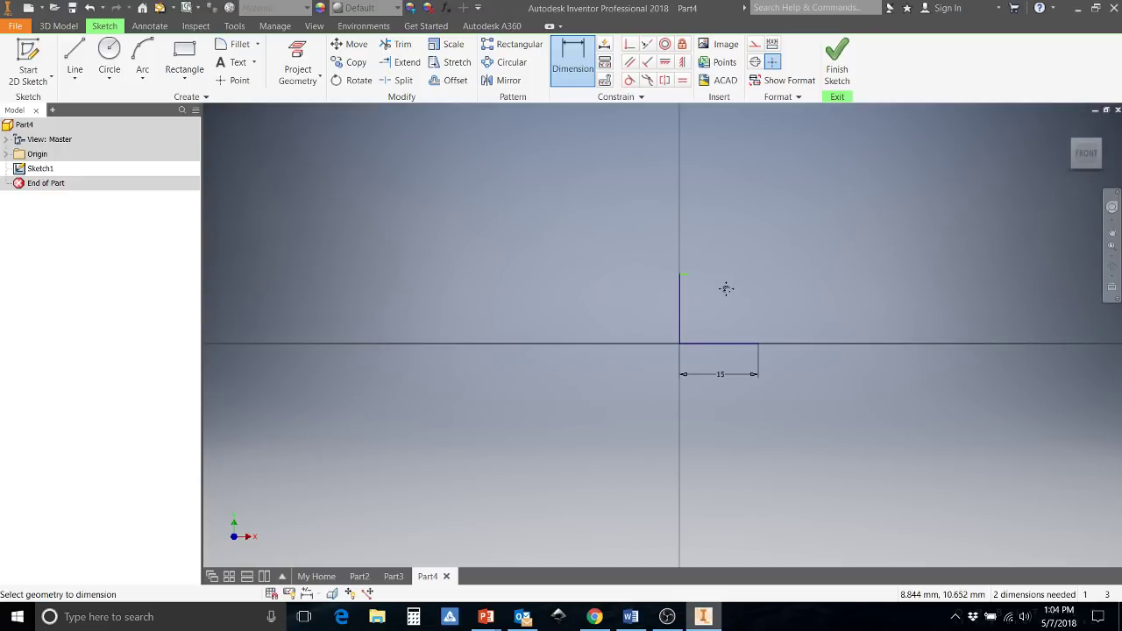
{"action": "mouse_move", "coordinate": [711, 302]}
{"action": "middle_mouse_down"}
{"action": "mouse_move", "coordinate": [626, 330]}
{"action": "mouse_move", "coordinate": [684, 289]}
{"action": "mouse_move", "coordinate": [654, 333]}
{"action": "mouse_move", "coordinate": [706, 267]}
{"action": "mouse_move", "coordinate": [634, 333]}
{"action": "mouse_move", "coordinate": [696, 290]}
{"action": "mouse_move", "coordinate": [661, 321]}
{"action": "mouse_move", "coordinate": [664, 312]}
{"action": "middle_mouse_up"}
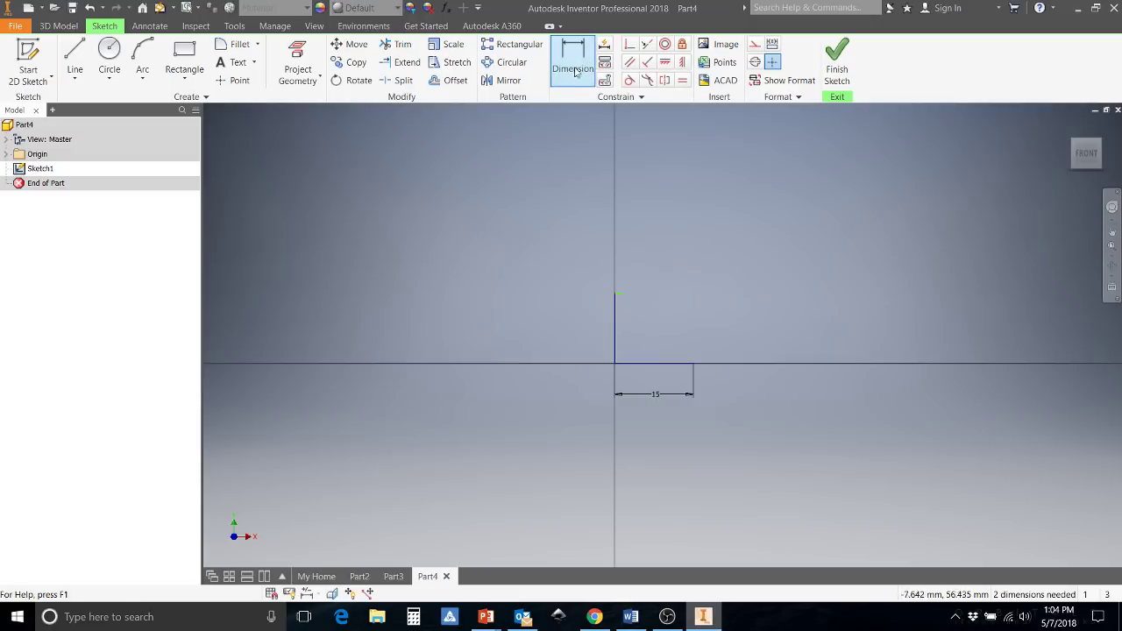
{"action": "left_click", "coordinate": [613, 321]}
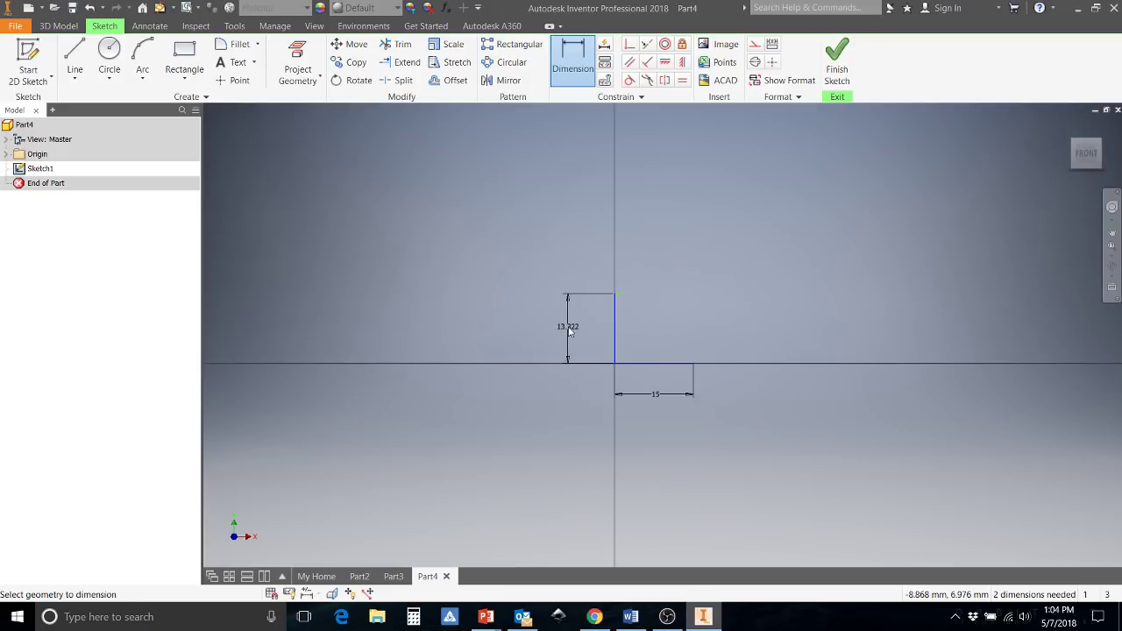
{"action": "left_click", "coordinate": [570, 330]}
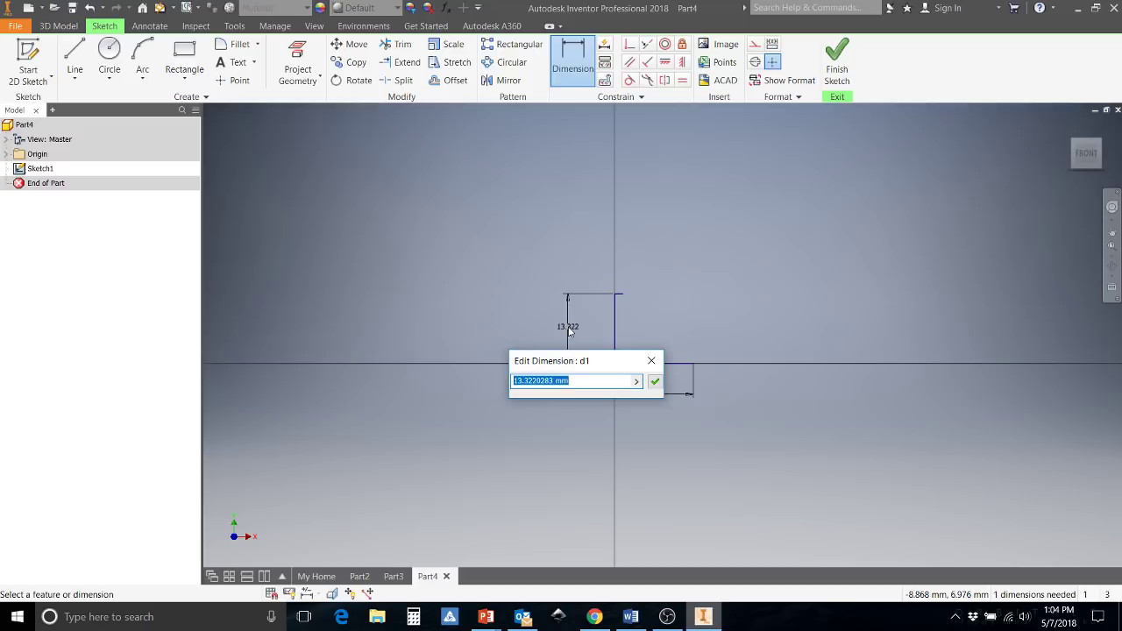
{"action": "type", "text": "50"}
{"action": "key", "text": "Return"}
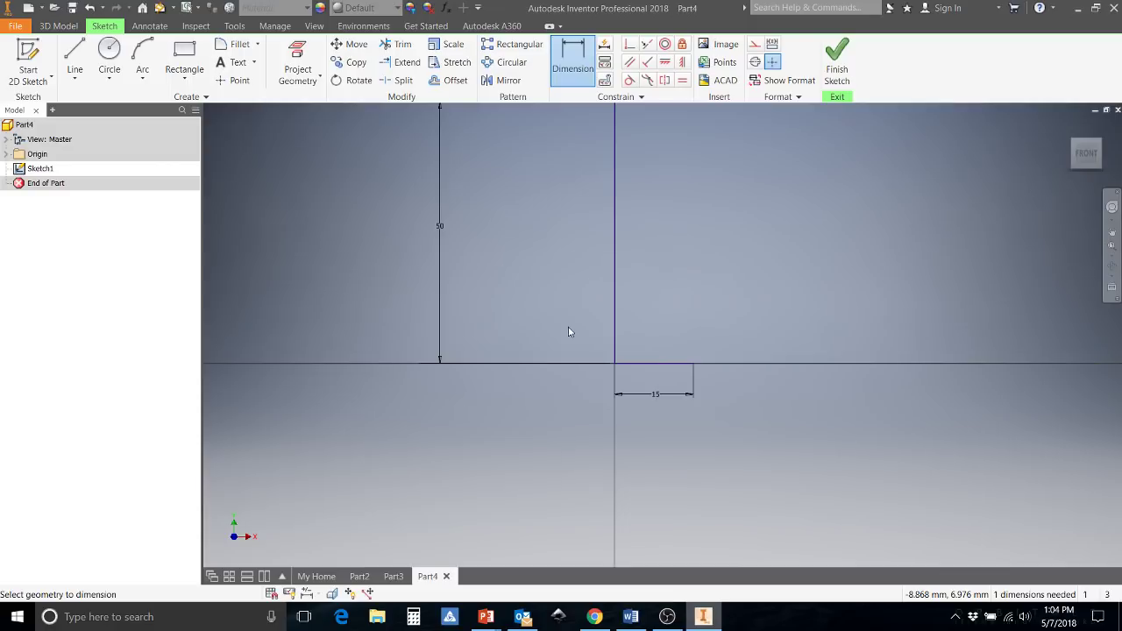
{"action": "scroll", "coordinate": [599, 328], "scroll_direction": "down", "scroll_amount": 2}
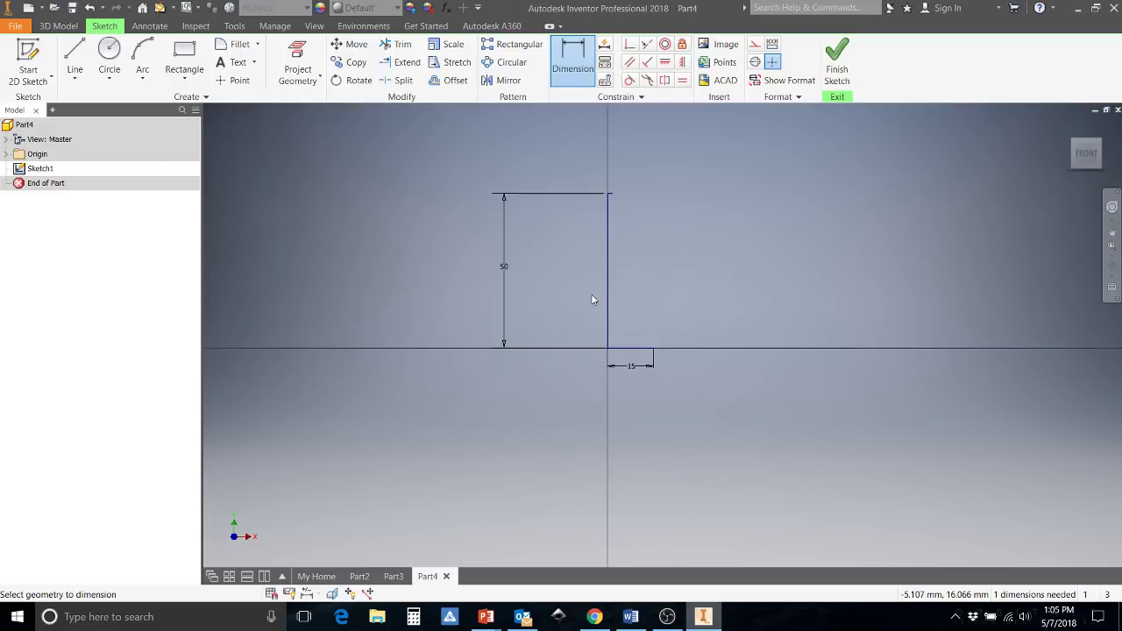
{"action": "middle_click_drag", "start_coordinate": [584, 251], "coordinate": [591, 306]}
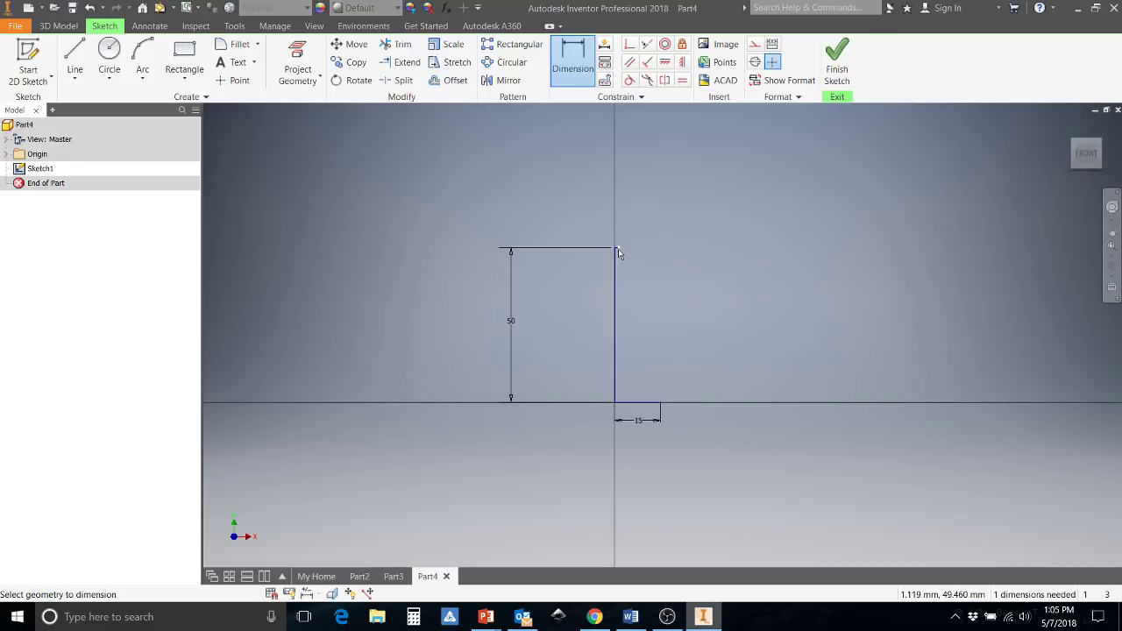
- Dimension the short top line to a width of 2 mm
{"action": "scroll", "coordinate": [618, 249], "scroll_direction": "up", "scroll_amount": 4}
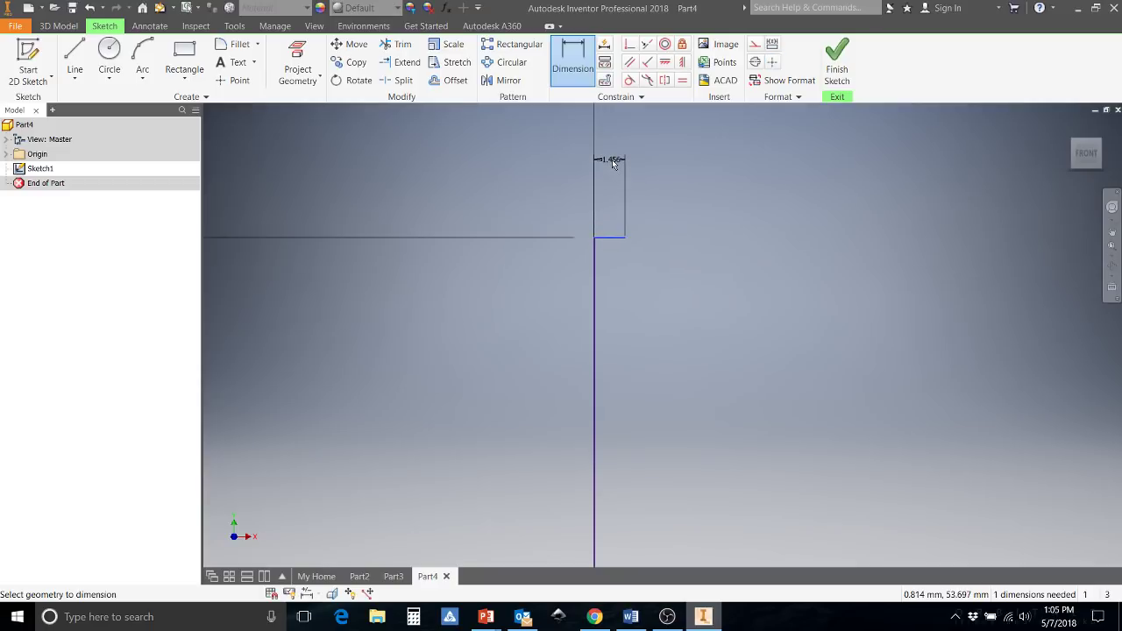
{"action": "left_click", "coordinate": [612, 160]}
{"action": "type", "text": "2mm"}
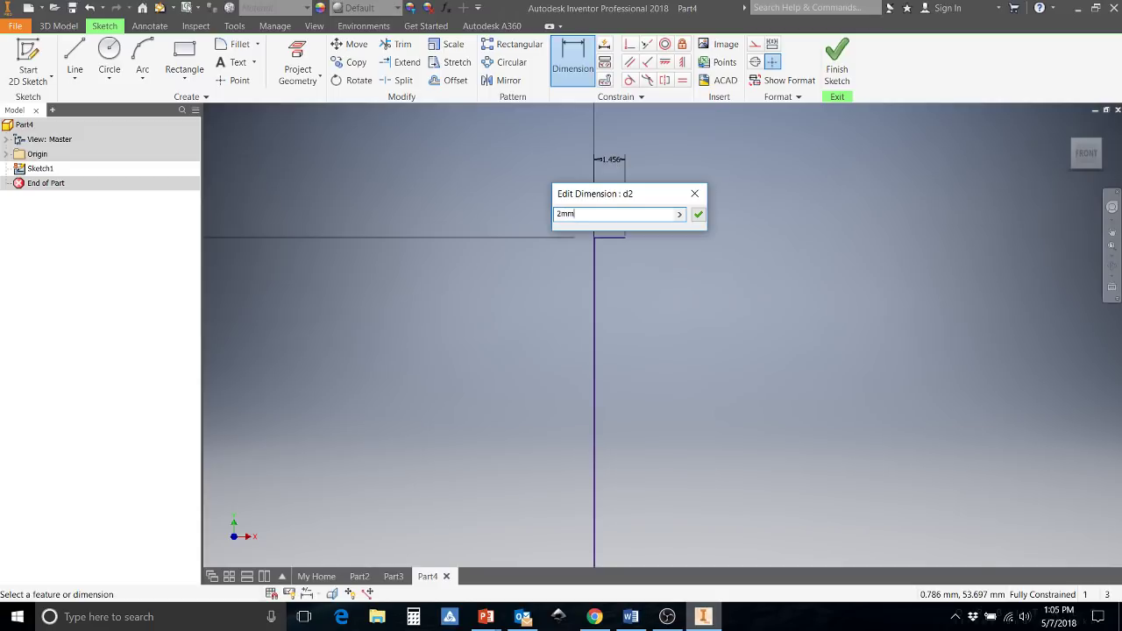
{"action": "key", "text": "Return"}
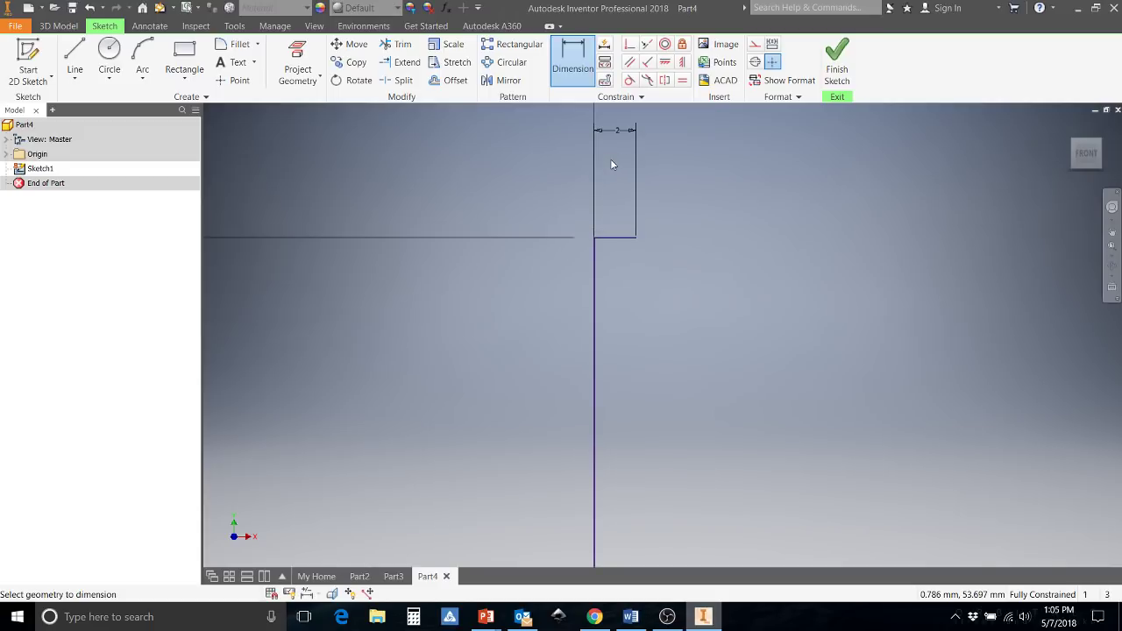
{"action": "scroll", "coordinate": [657, 357], "scroll_direction": "down", "scroll_amount": 4}
{"action": "scroll", "coordinate": [716, 421], "scroll_direction": "down", "scroll_amount": 3}
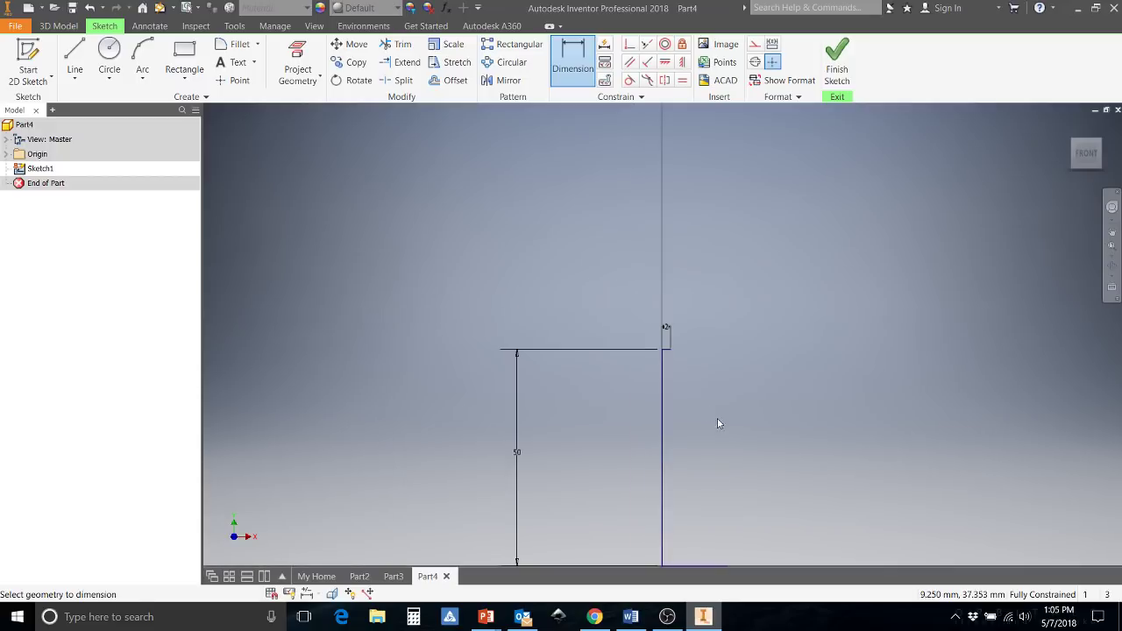
{"action": "mouse_move", "coordinate": [716, 421]}
{"action": "middle_mouse_down"}
{"action": "mouse_move", "coordinate": [664, 308]}
{"action": "mouse_move", "coordinate": [651, 305]}
{"action": "middle_mouse_up"}
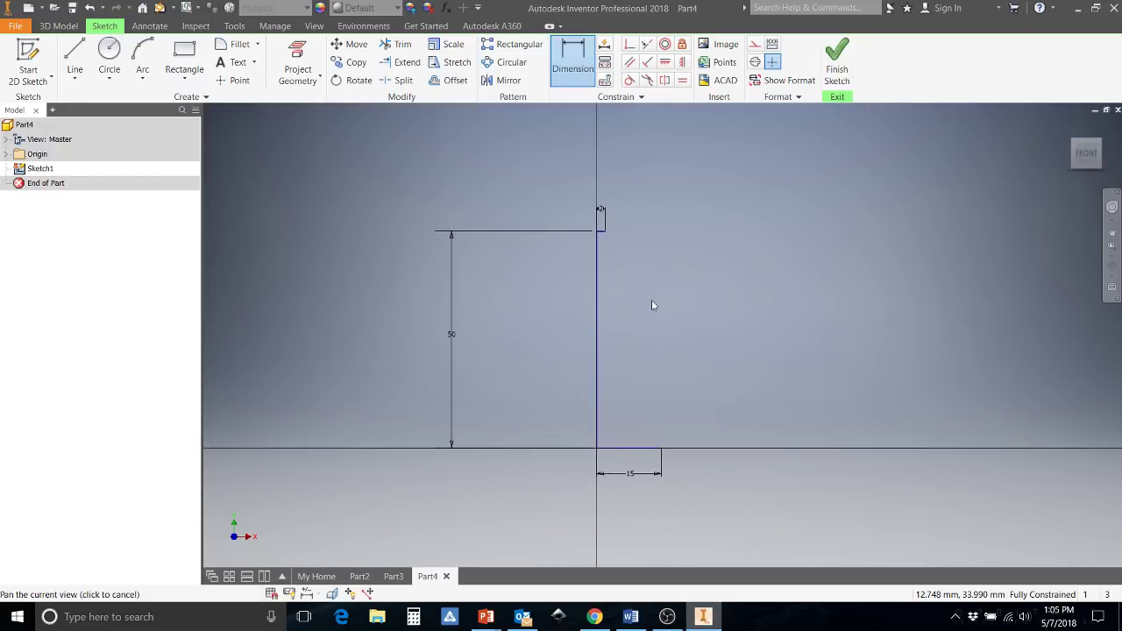
- Draw a three-point arc from the top line's outer end to the base line's outer end
{"action": "left_click", "coordinate": [144, 51]}
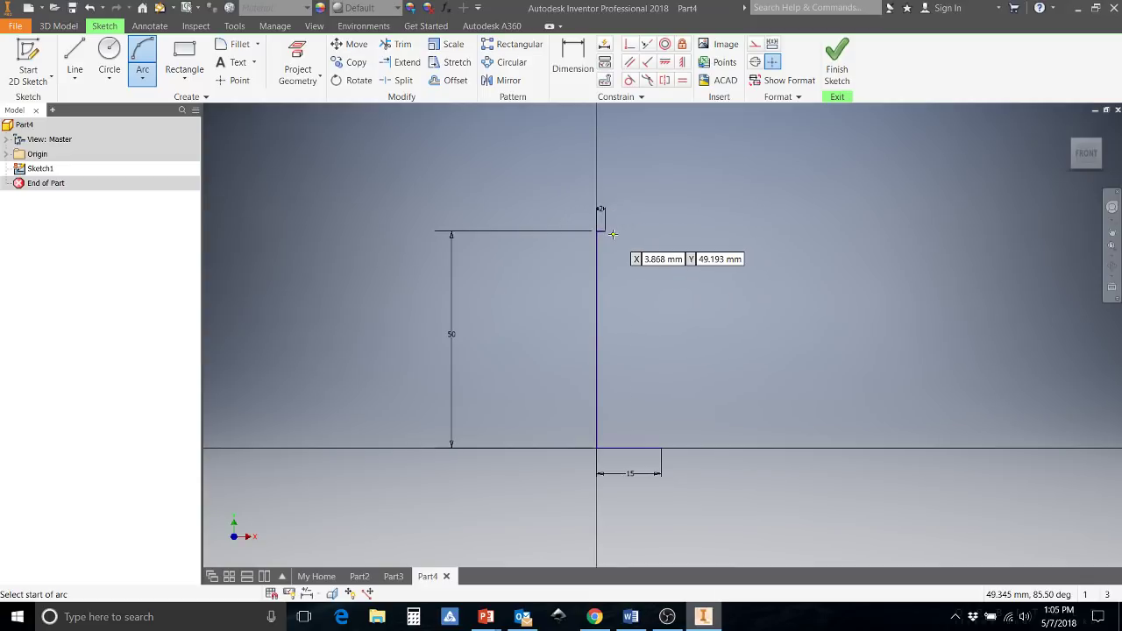
{"action": "scroll", "coordinate": [614, 235], "scroll_direction": "up", "scroll_amount": 2}
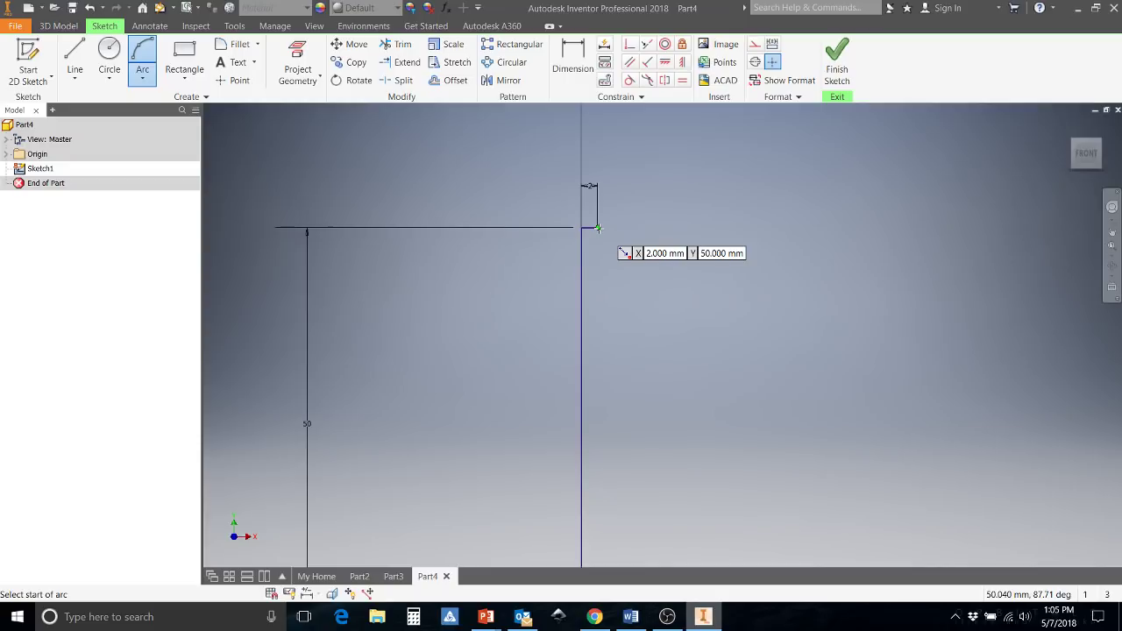
{"action": "left_click", "coordinate": [597, 228]}
{"action": "scroll", "coordinate": [649, 336], "scroll_direction": "down", "scroll_amount": 3}
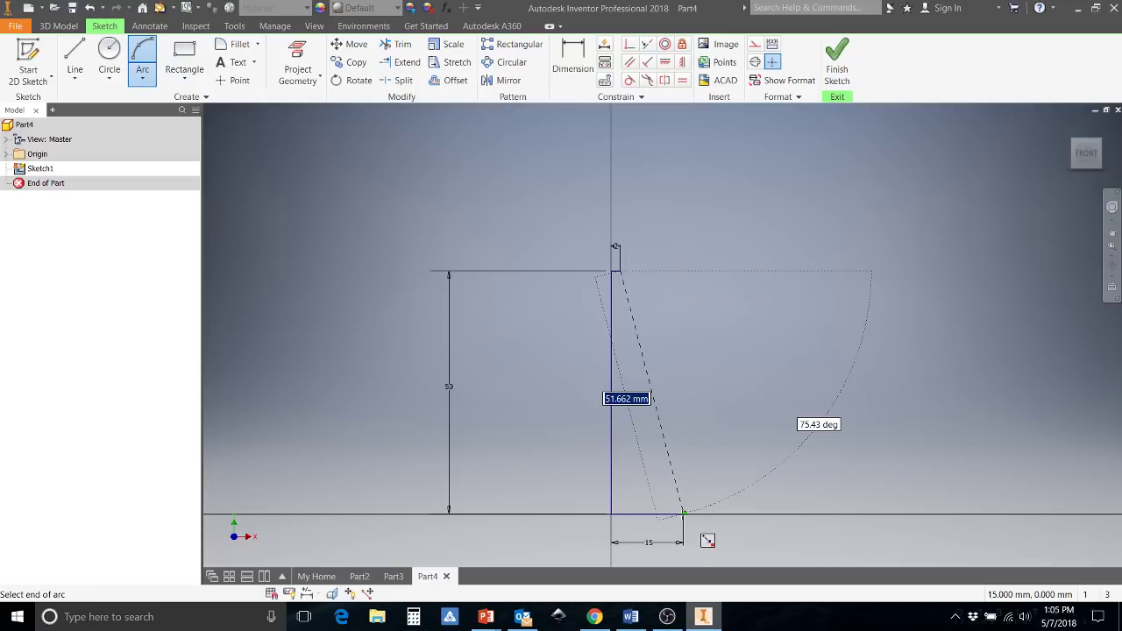
{"action": "left_click", "coordinate": [683, 512]}
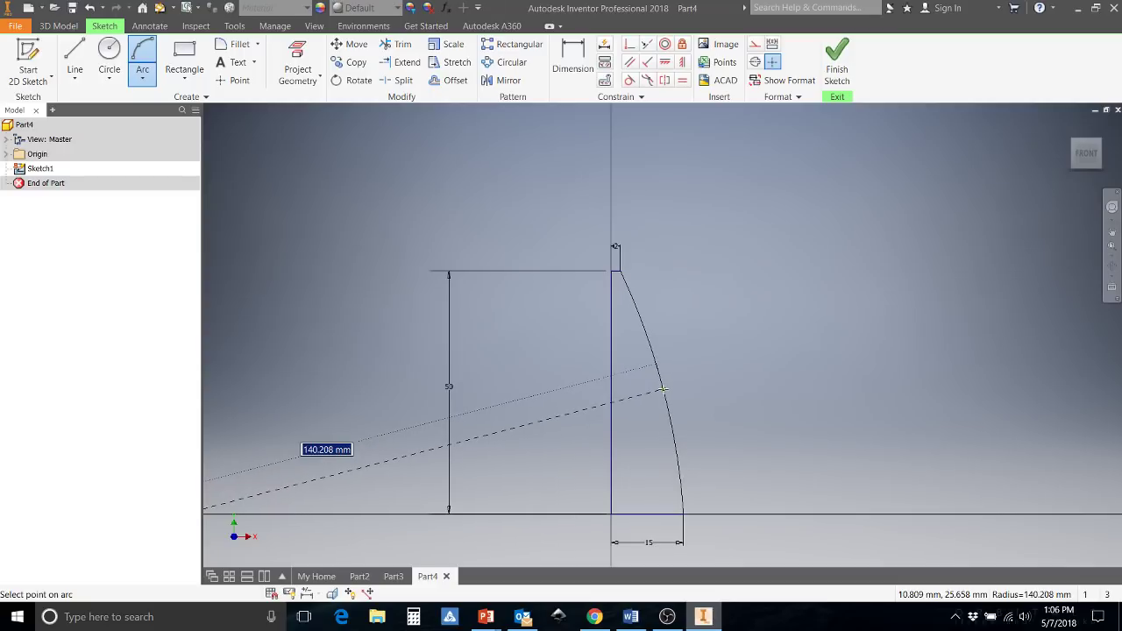
{"action": "left_click", "coordinate": [663, 389]}
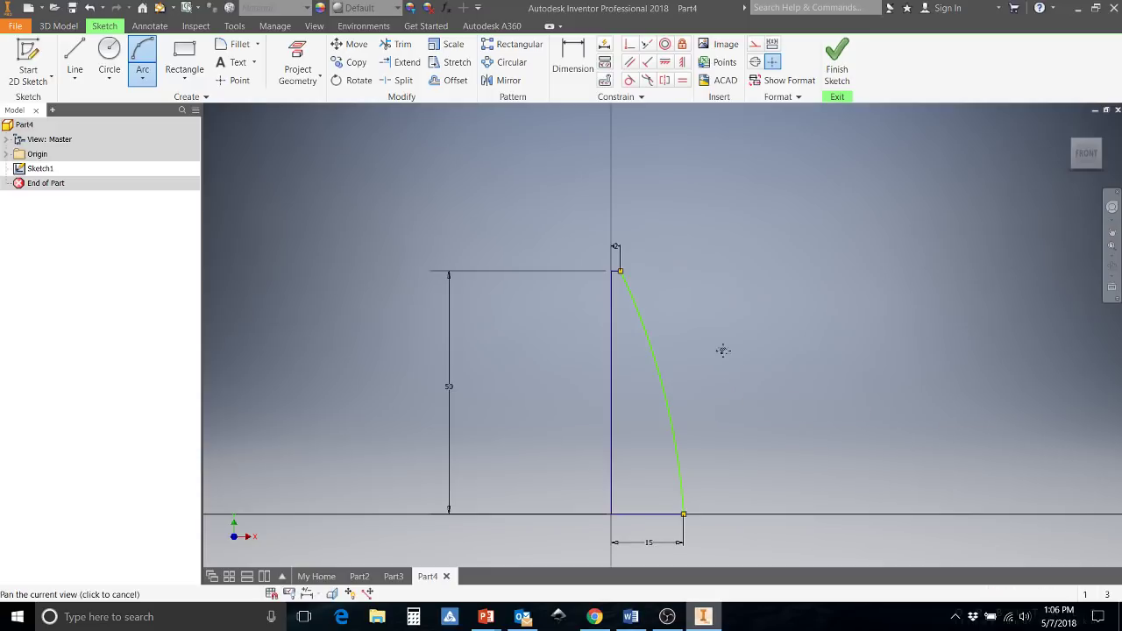
{"action": "middle_click_drag", "start_coordinate": [722, 351], "coordinate": [721, 317]}
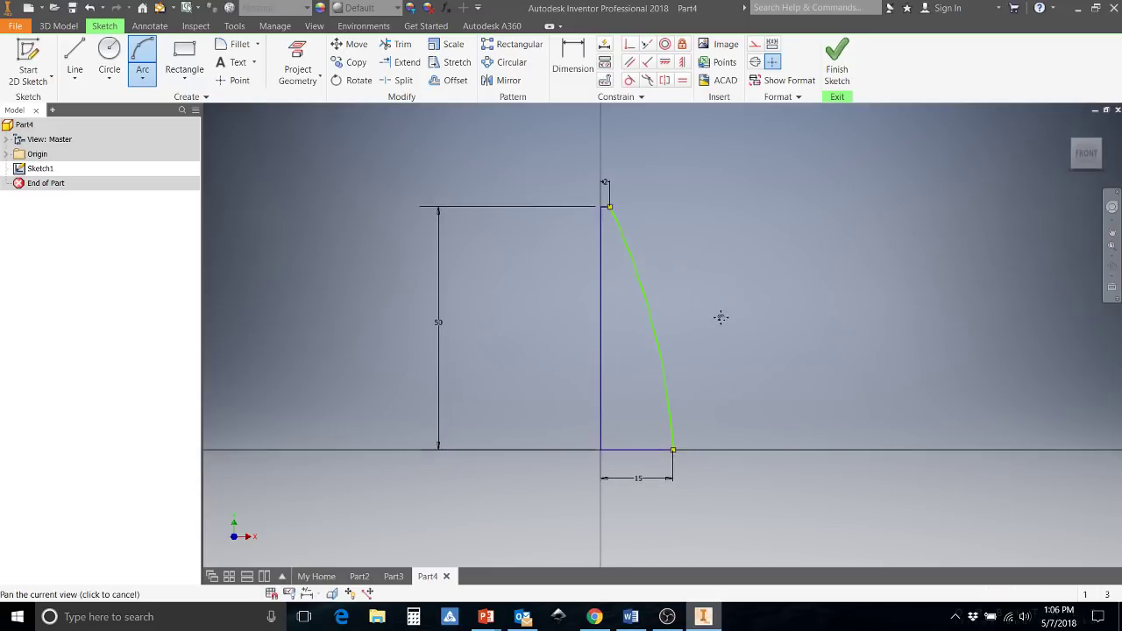
- Finish Sketch1 and recenter the view on the closed profile
{"action": "left_click", "coordinate": [840, 67]}
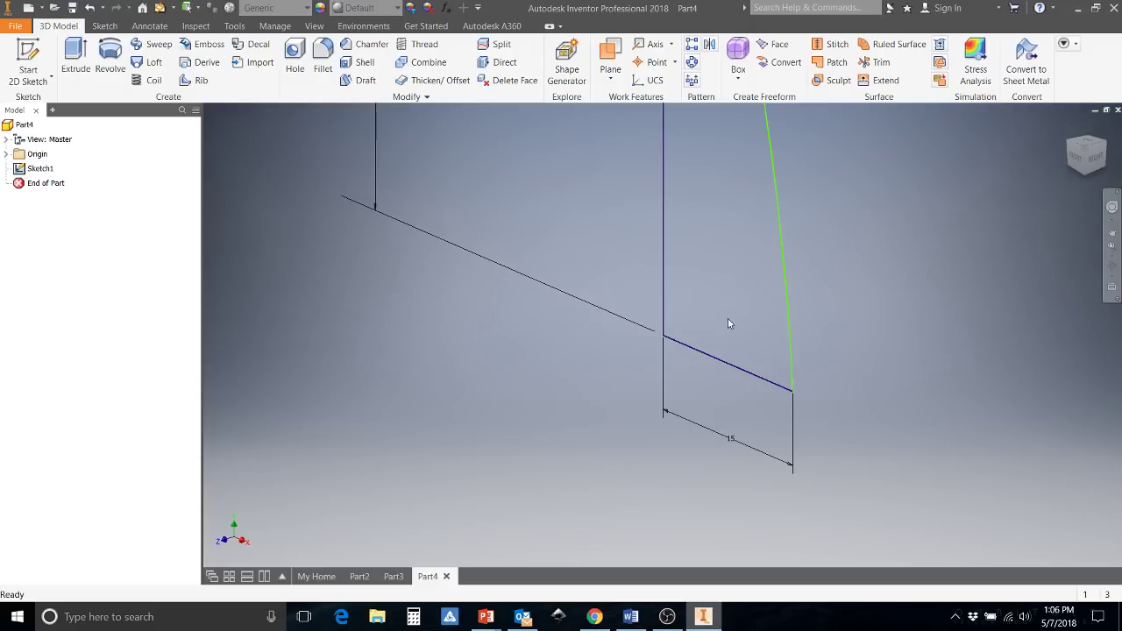
{"action": "scroll", "coordinate": [729, 321], "scroll_direction": "down", "scroll_amount": 3}
{"action": "scroll", "coordinate": [728, 321], "scroll_direction": "up", "scroll_amount": 3}
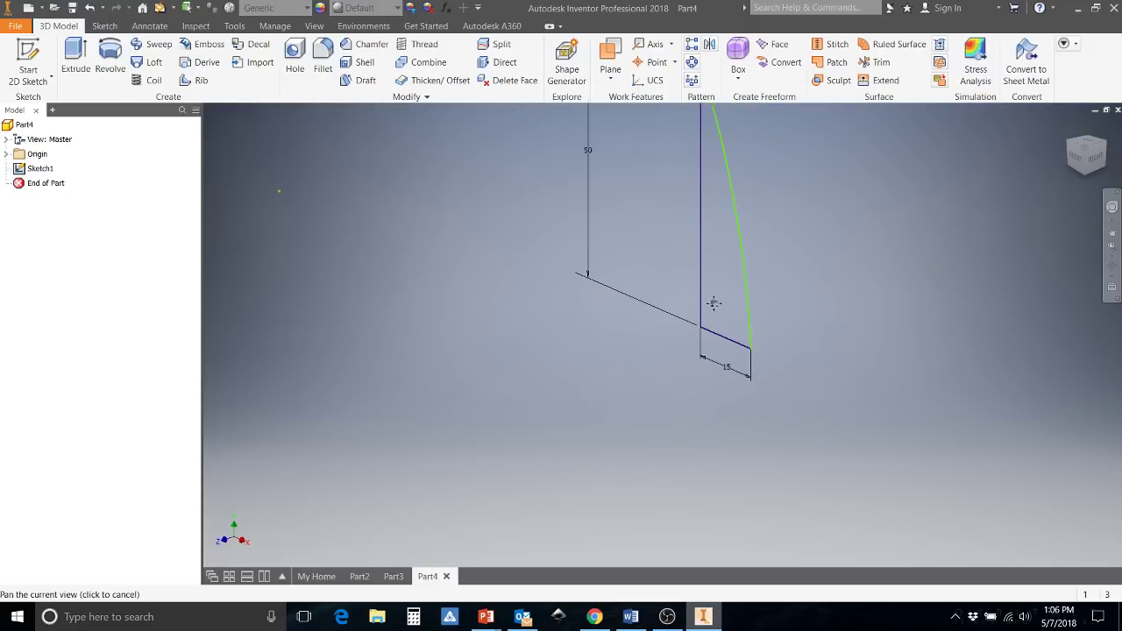
{"action": "mouse_move", "coordinate": [714, 303]}
{"action": "left_mouse_down"}
{"action": "mouse_move", "coordinate": [672, 371]}
{"action": "mouse_move", "coordinate": [678, 403]}
{"action": "left_mouse_up"}
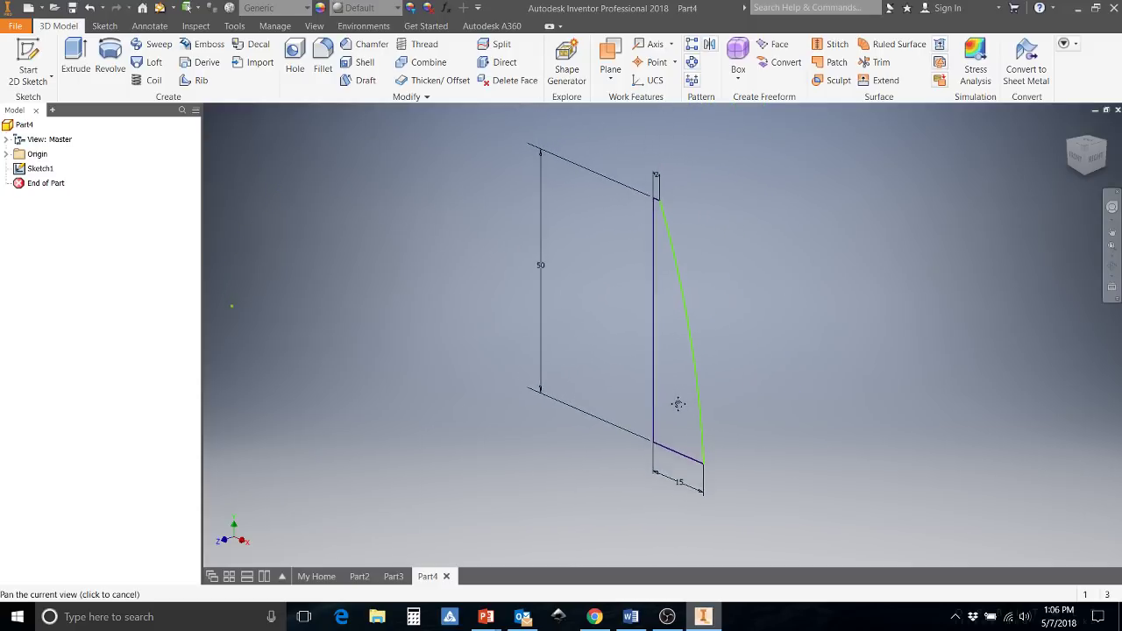
{"action": "key", "text": "Escape"}
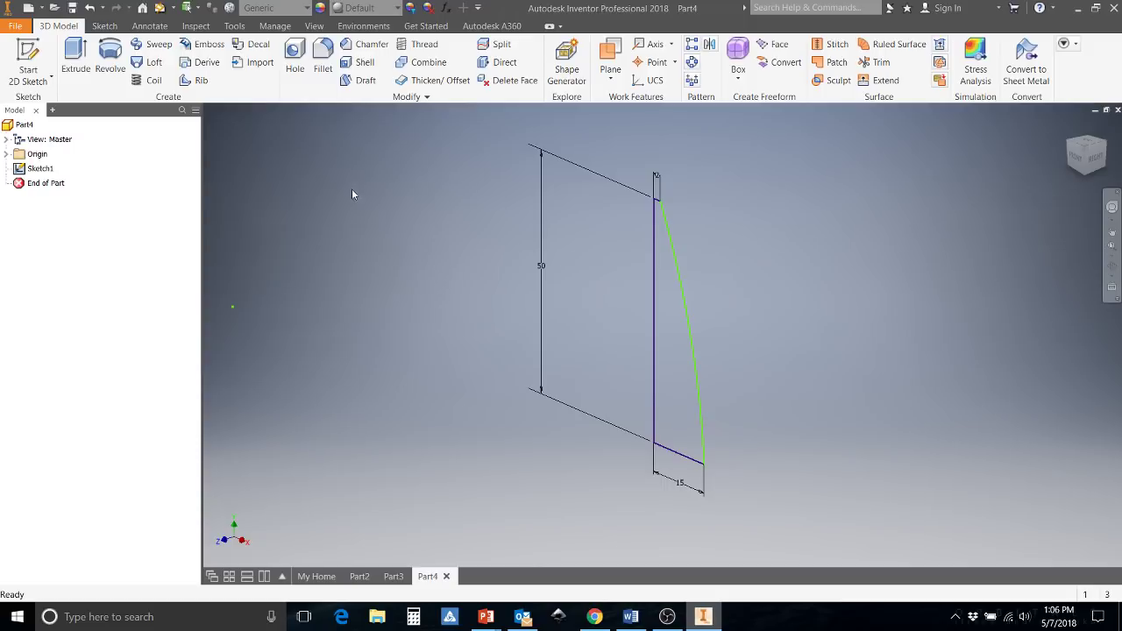
- Revolve the profile a full turn around the vertical line, creating Revolution1
{"action": "left_click", "coordinate": [108, 67]}
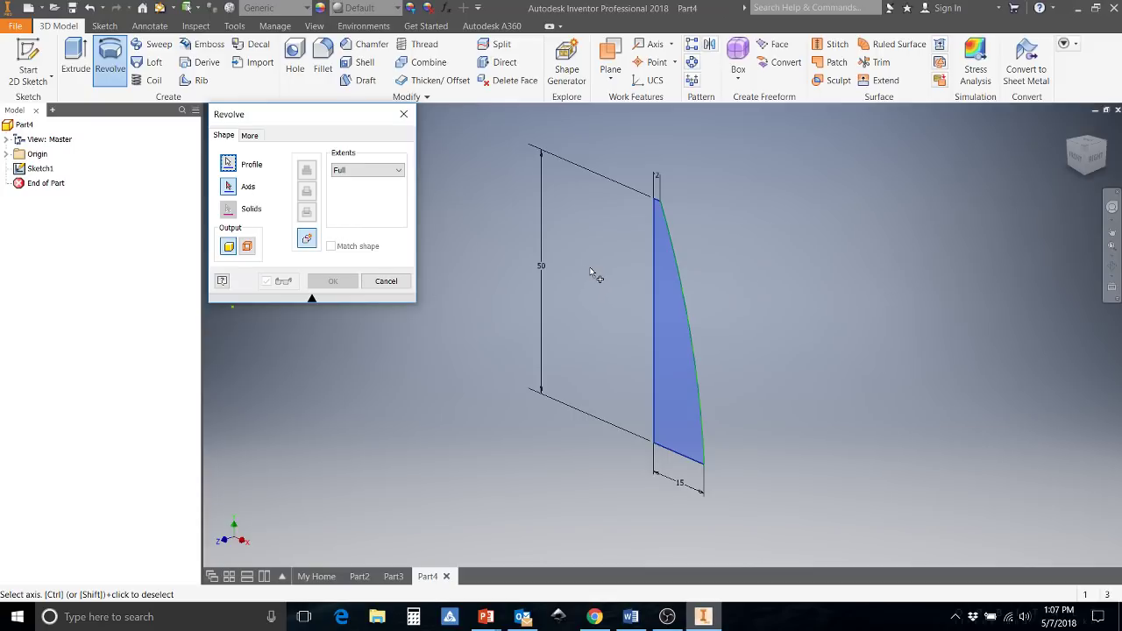
{"action": "left_click", "coordinate": [653, 290]}
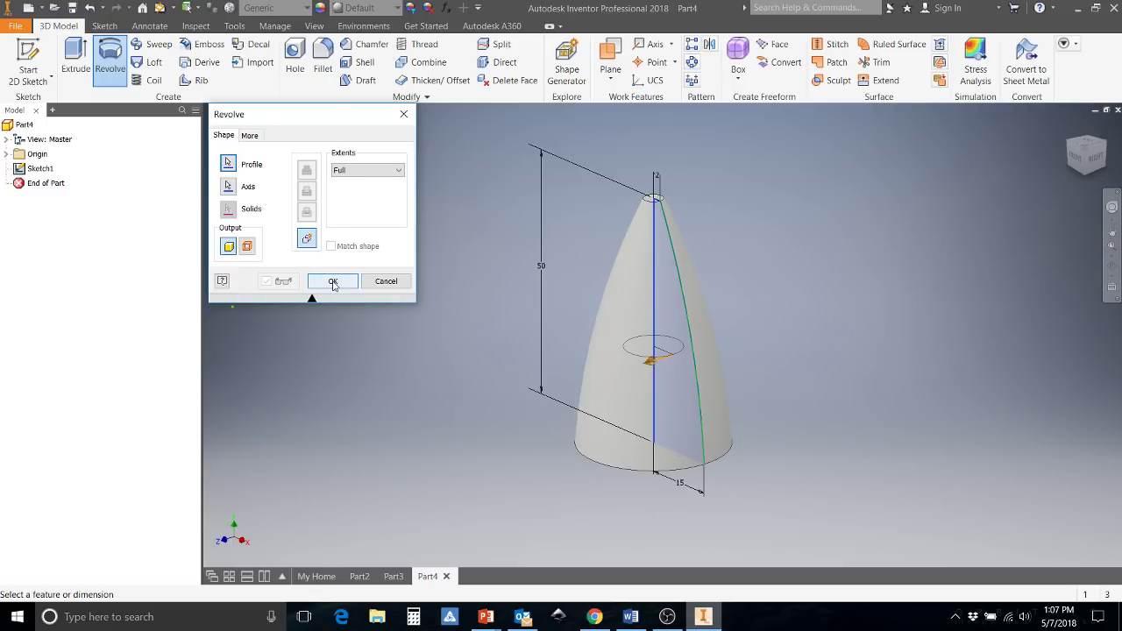
{"action": "left_click", "coordinate": [333, 282]}
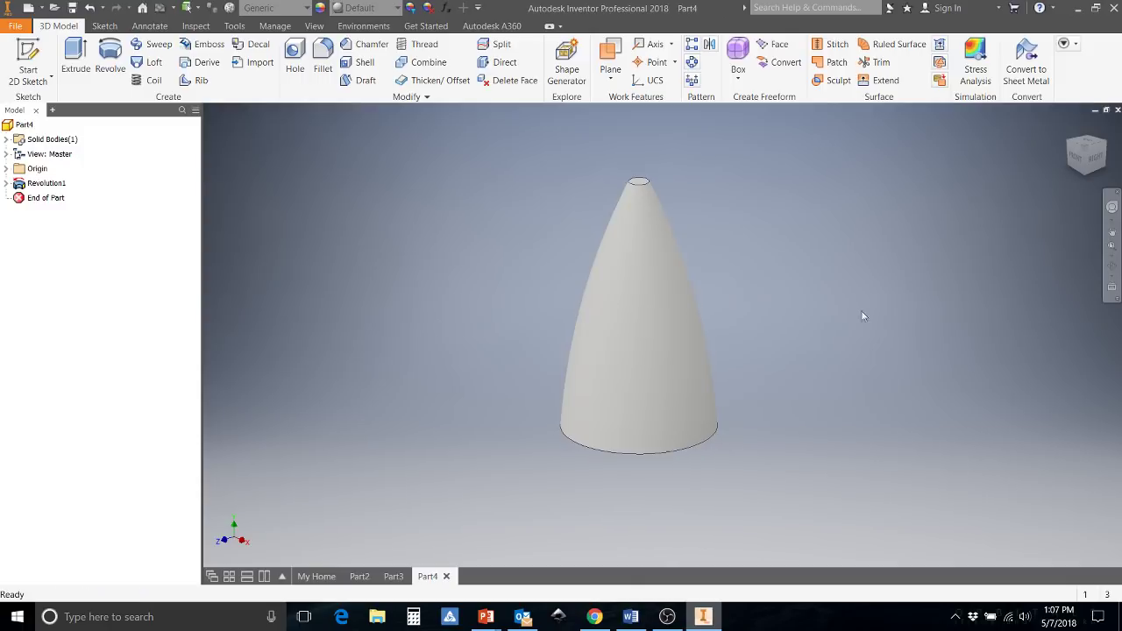
- Free-orbit the 50 mm revolved nose cone to view it from a tilted angle
{"action": "left_click", "coordinate": [1112, 266]}
{"action": "left_click_drag", "start_coordinate": [651, 401], "coordinate": [714, 356]}
{"action": "right_click", "coordinate": [709, 354]}
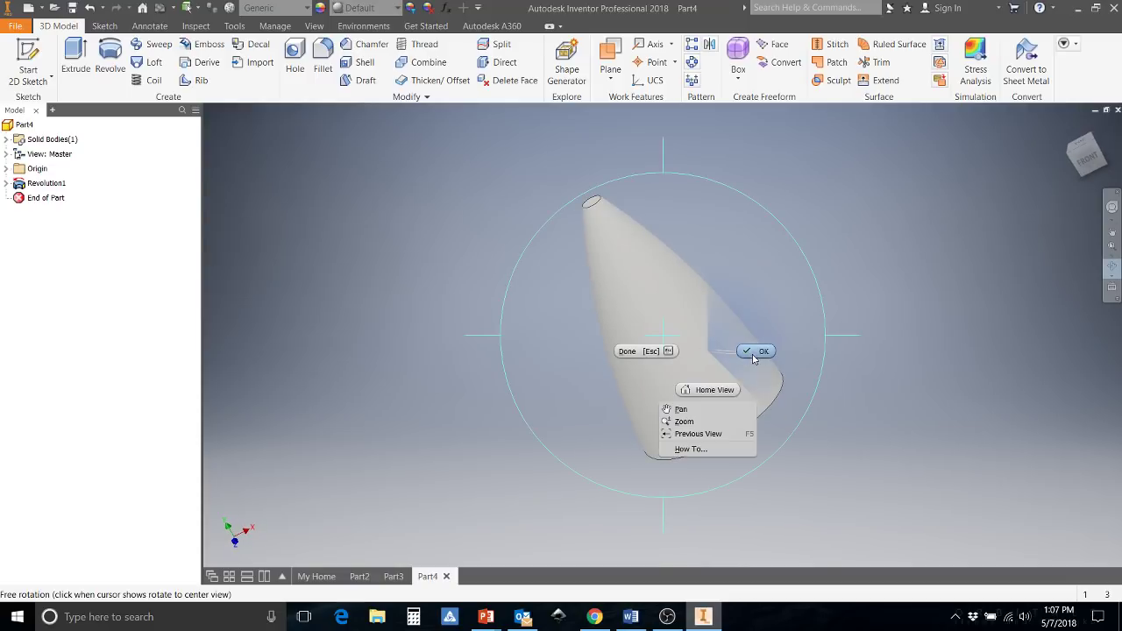